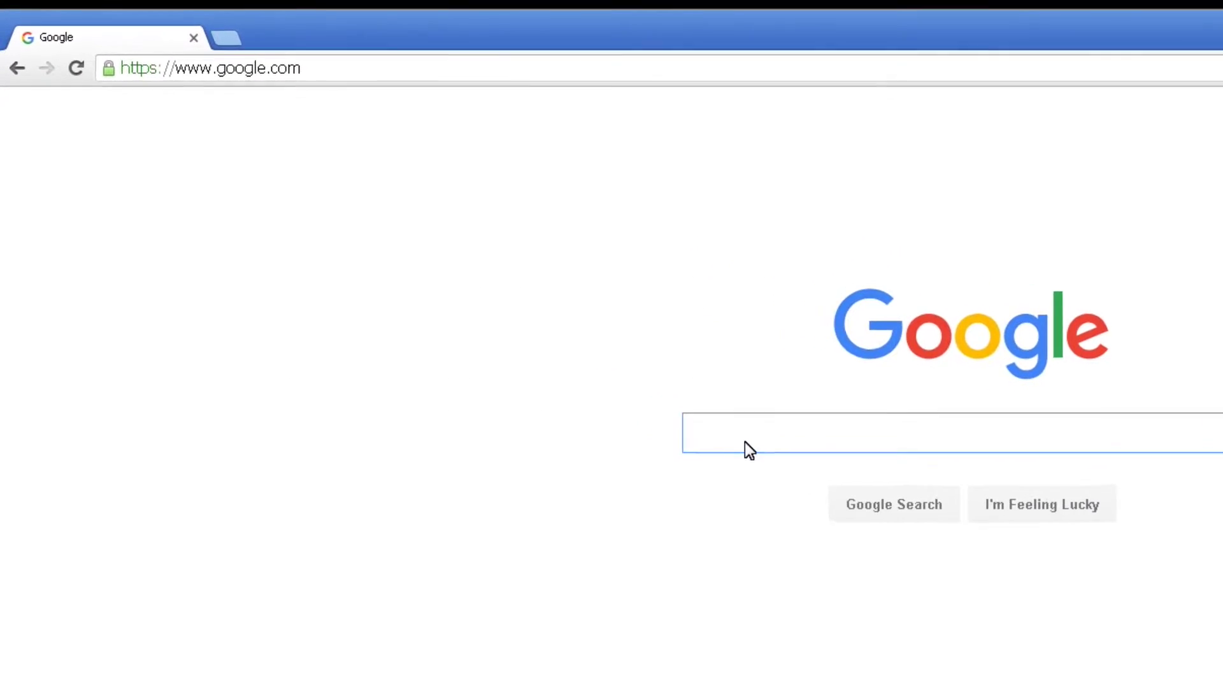
Search Google for 'amazon aws'.
text(ama)
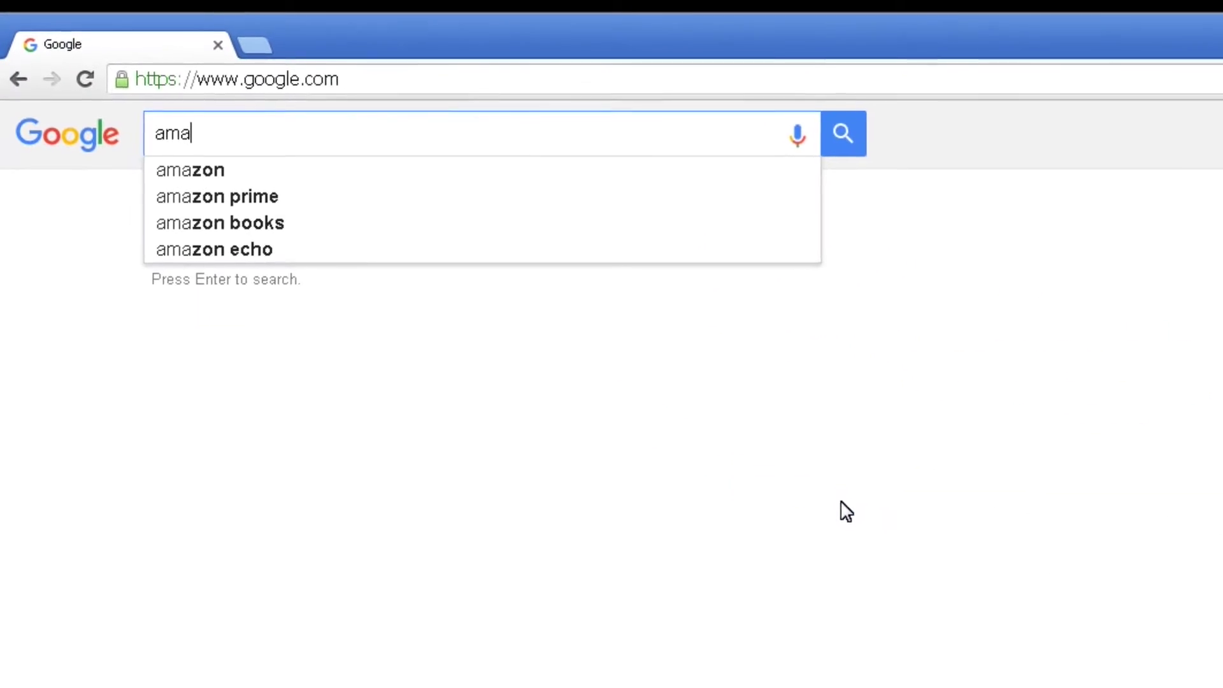
text(zon a)
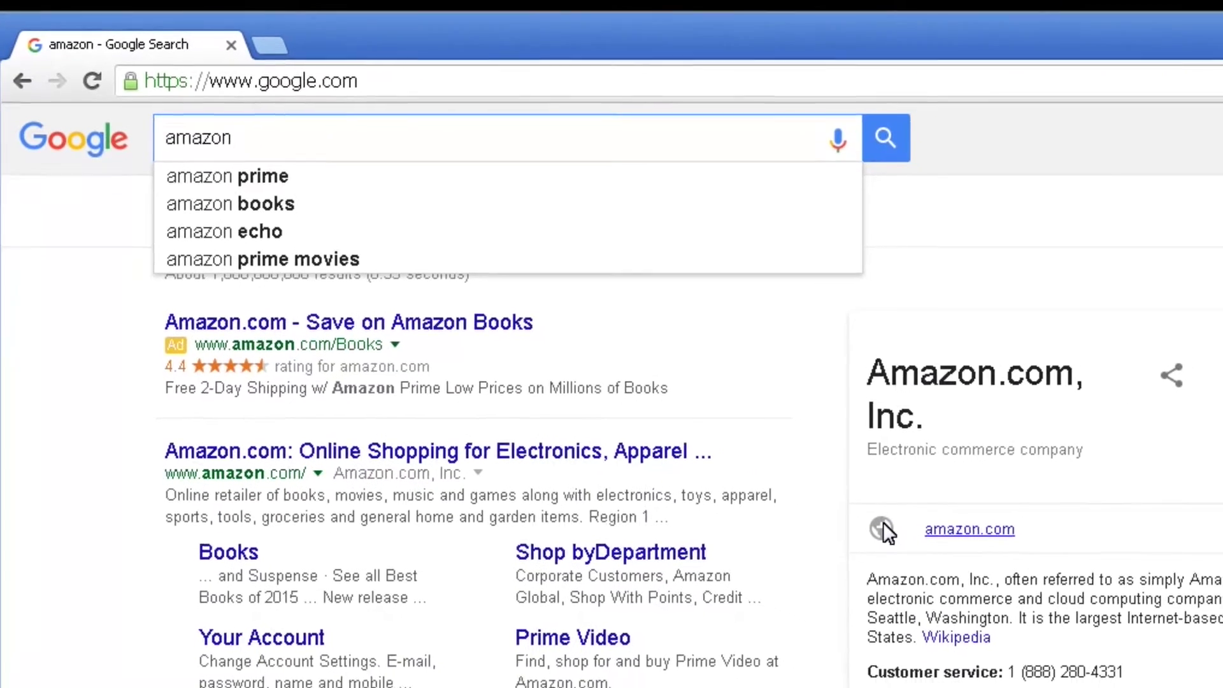
text(ws)
key(Return)
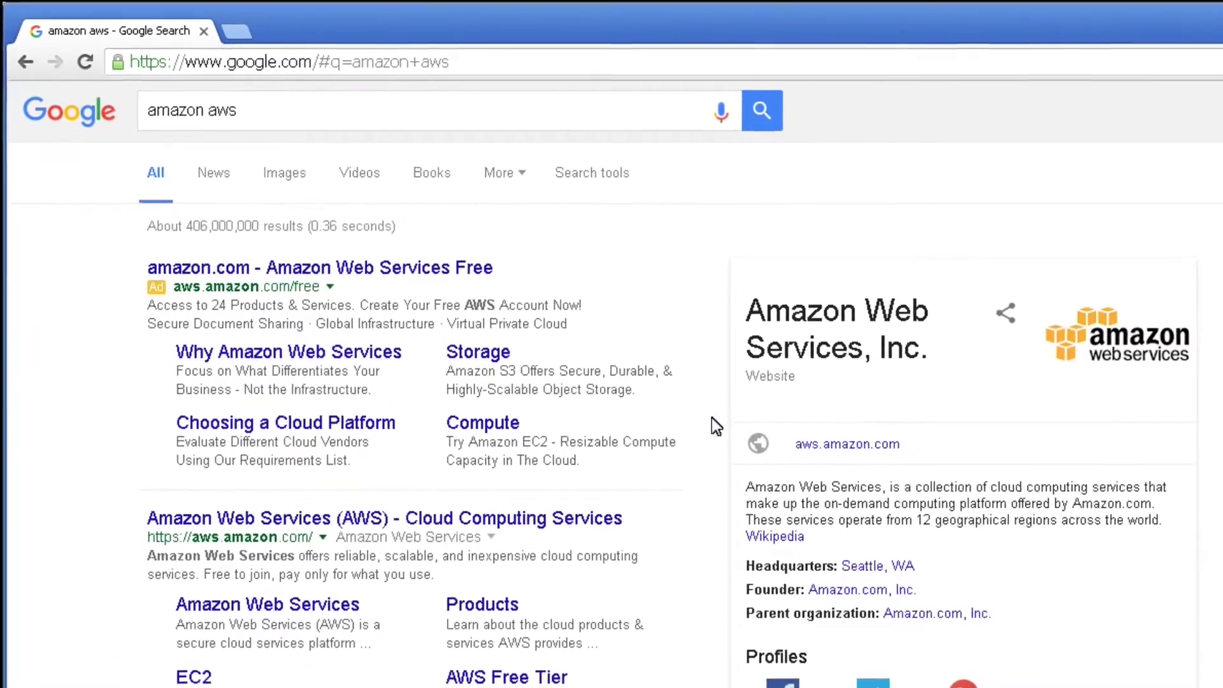
Open the AWS free sign-up page and start a new account with the user's e-mail address.
click(360, 256)
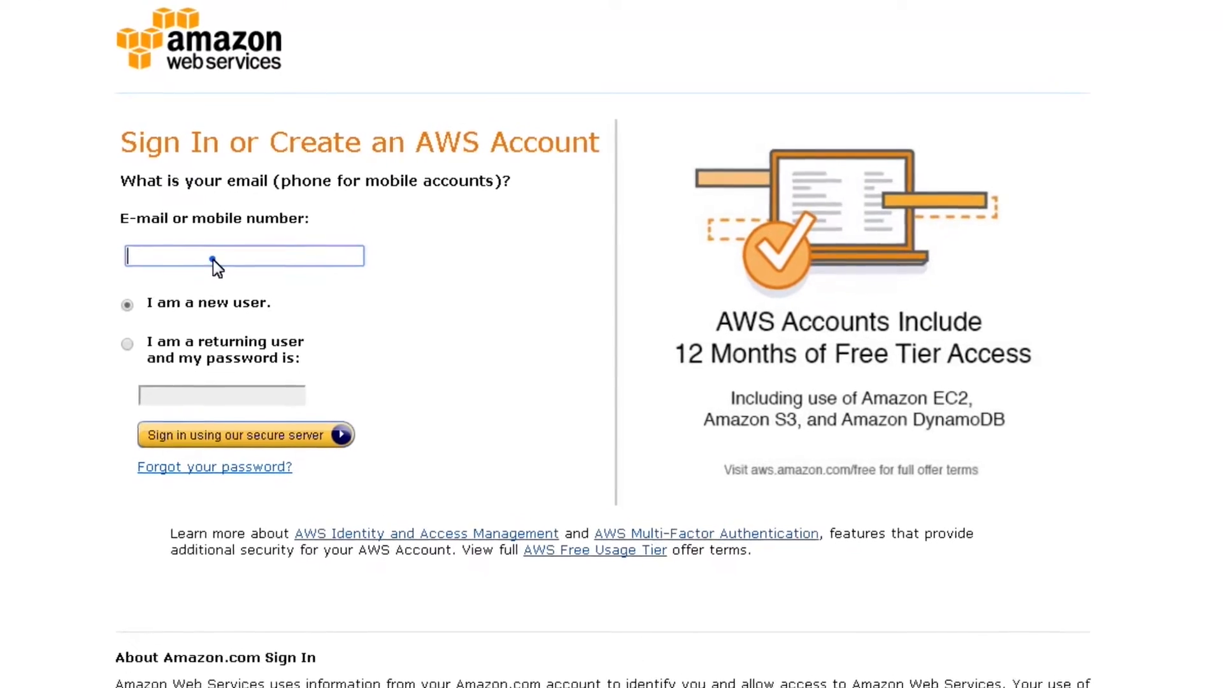
click(107, 342)
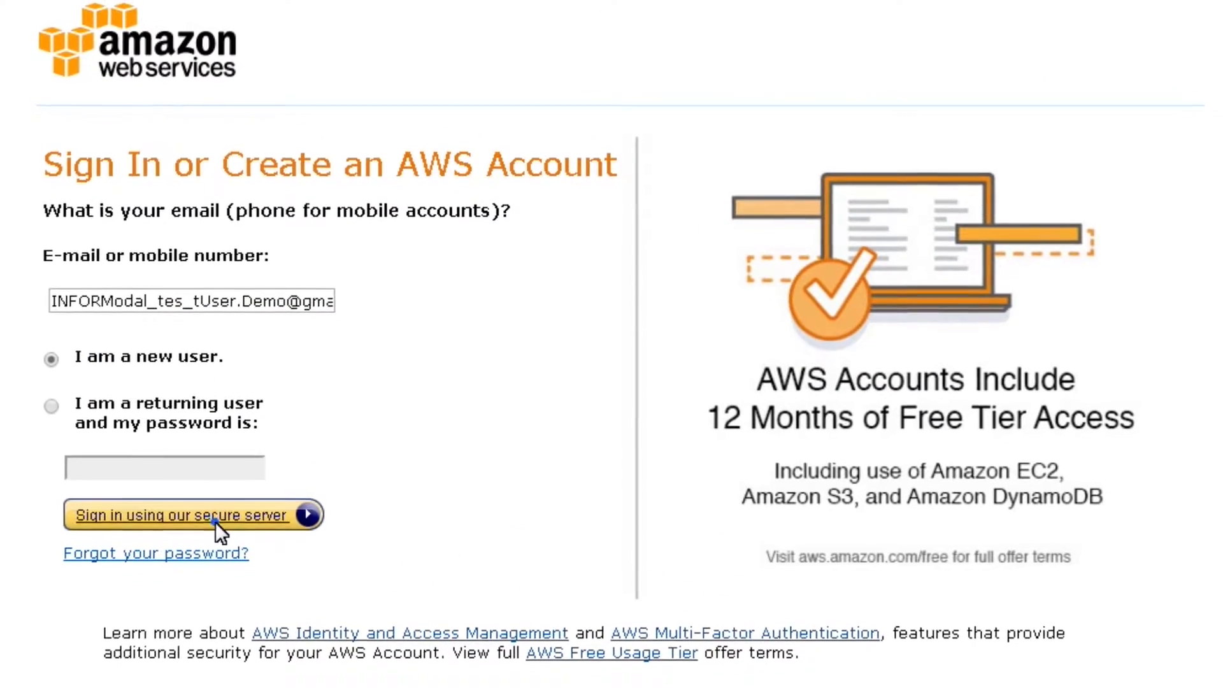
click(215, 519)
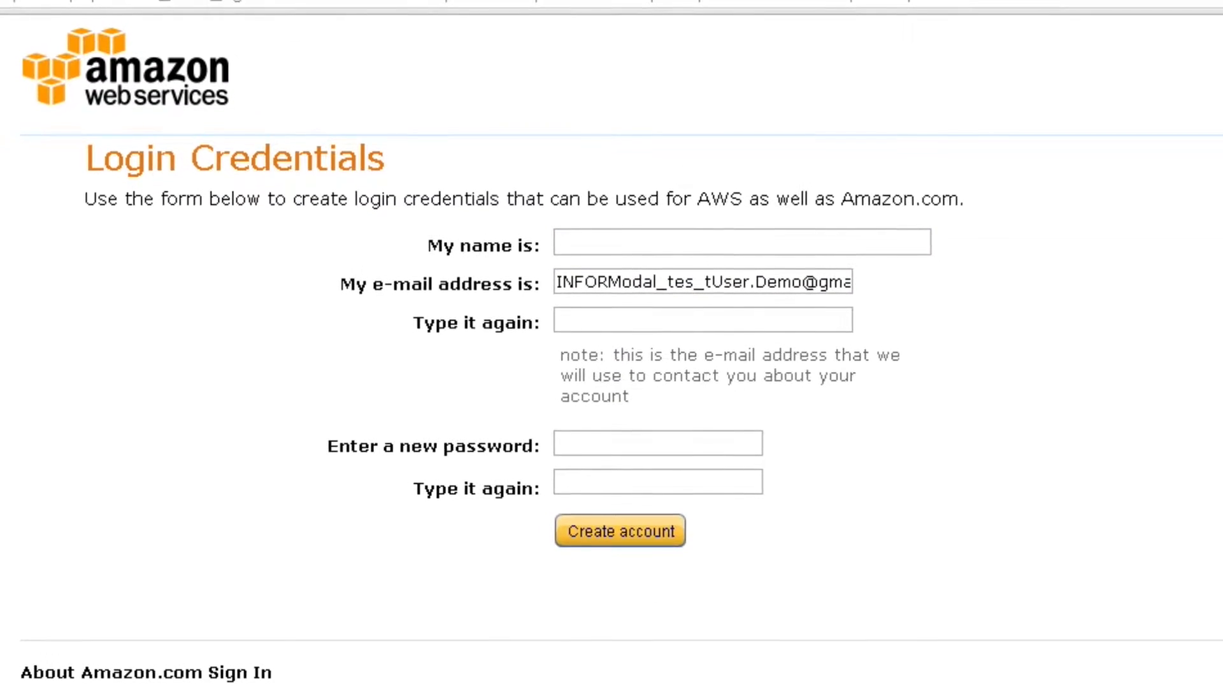
Enter the account holder's name and confirm the e-mail address by pasting it again.
click(648, 263)
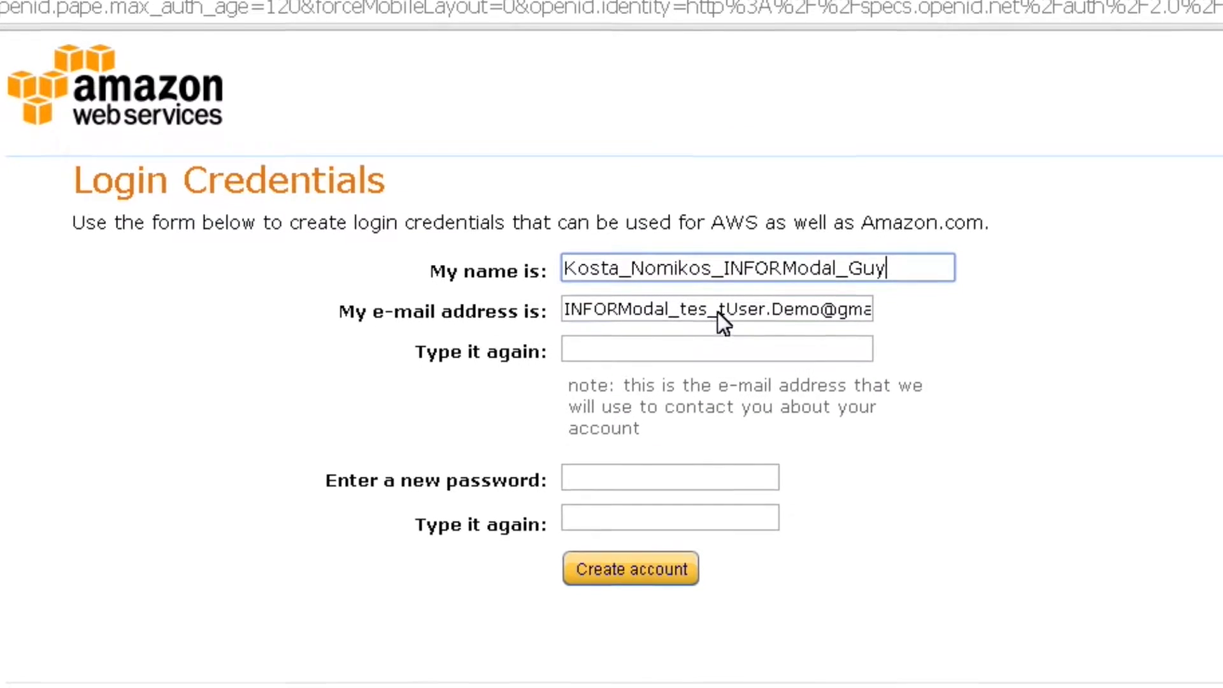
triple_click(722, 307)
key(ctrl+c)
click(680, 319)
key(ctrl+v)
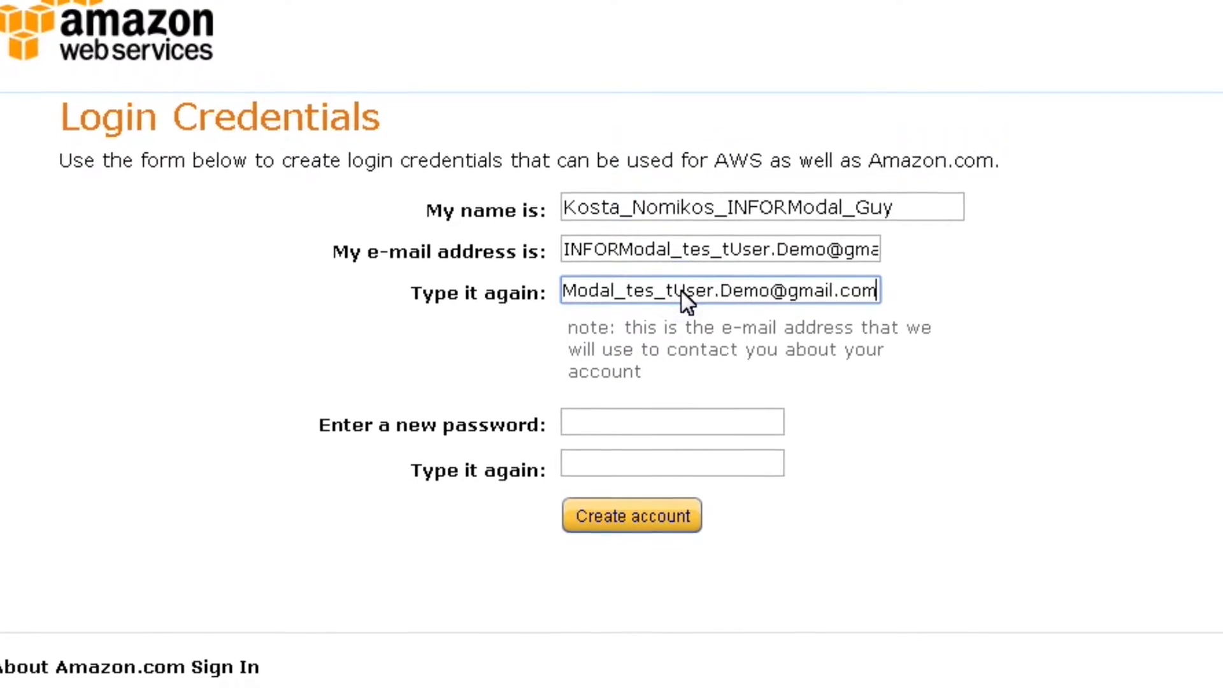
key(Tab)
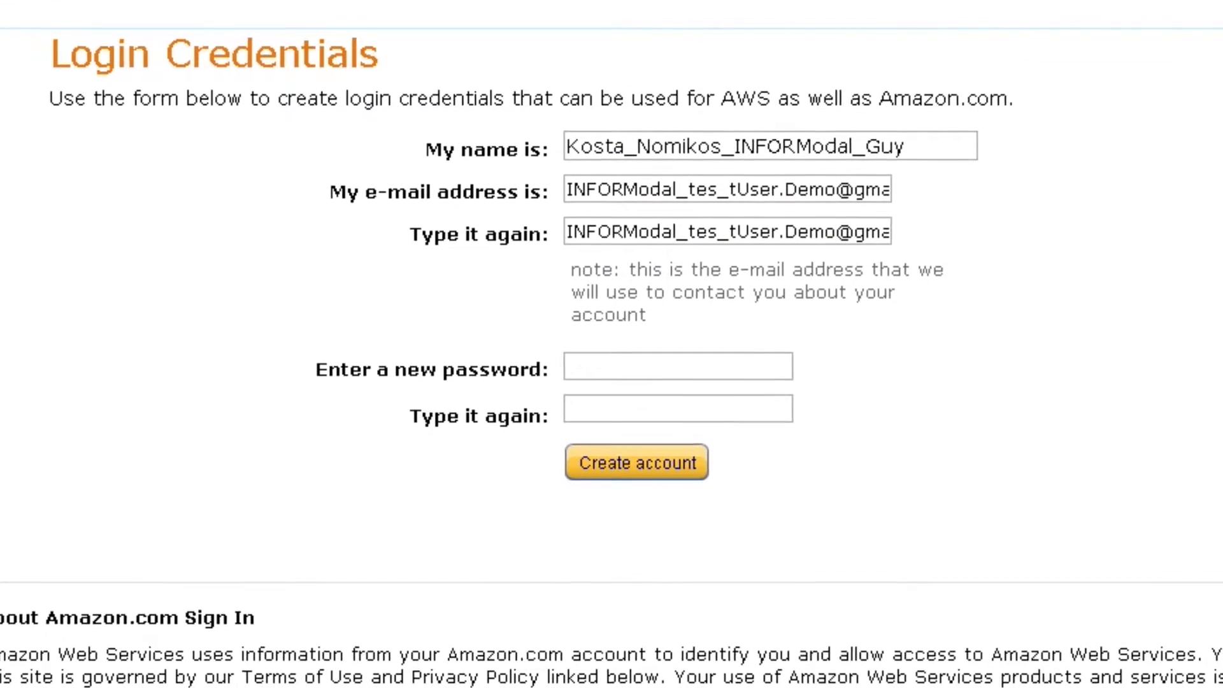
Enter the account password twice and create the account.
click(589, 371)
text(•••••••••••••)
click(584, 381)
text(•••••••••••••)
click(616, 443)
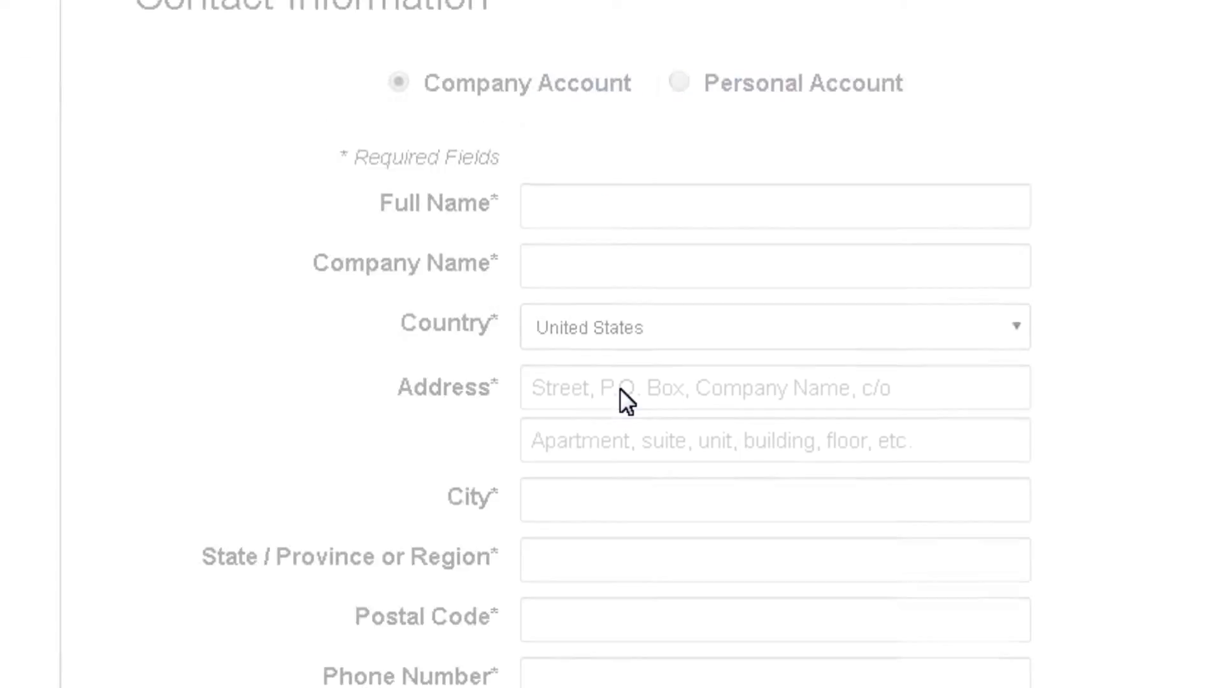
Choose a Personal account, fill in the contact's full name and enter the street address.
click(698, 82)
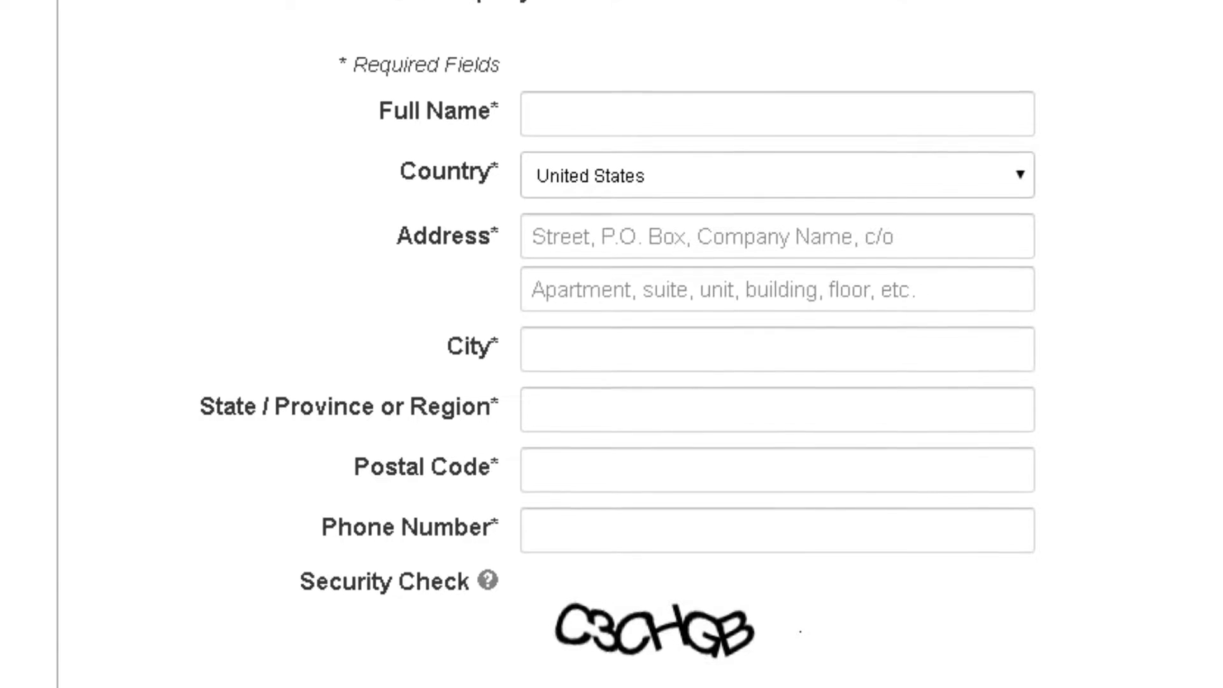
click(701, 114)
key(ctrl+v)
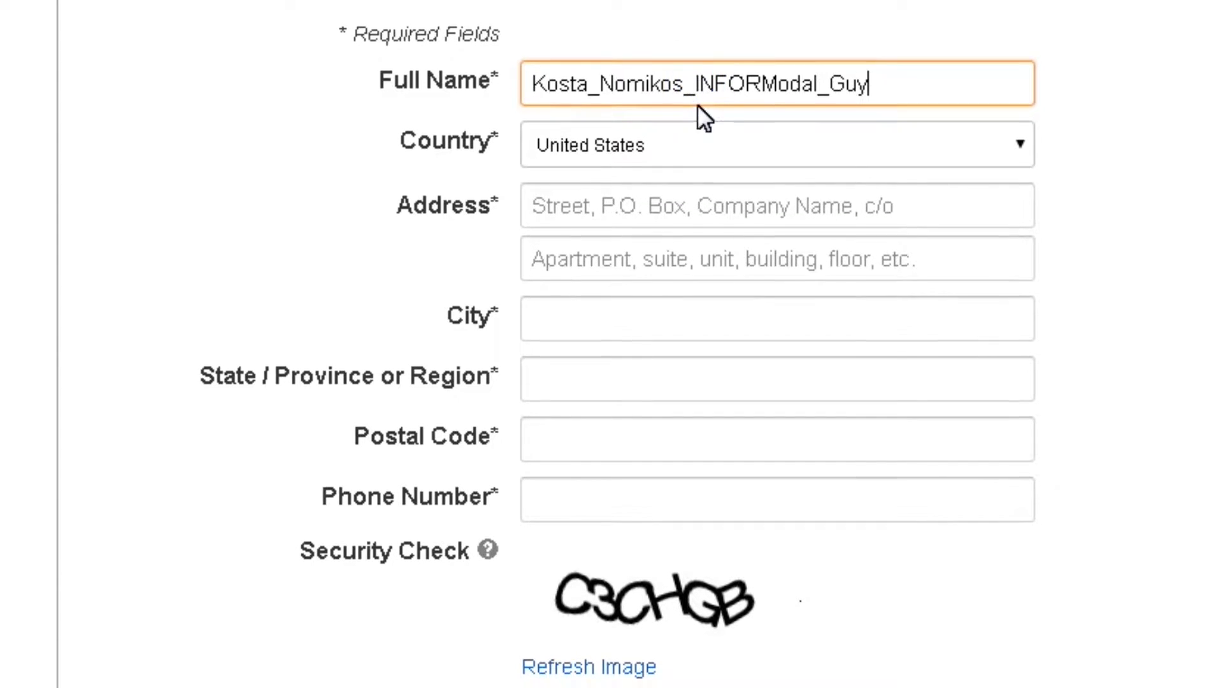
click(573, 206)
text(87324678HtST)
key(BackSpace)
key(BackSpace)
key(BackSpace)
key(BackSpace)
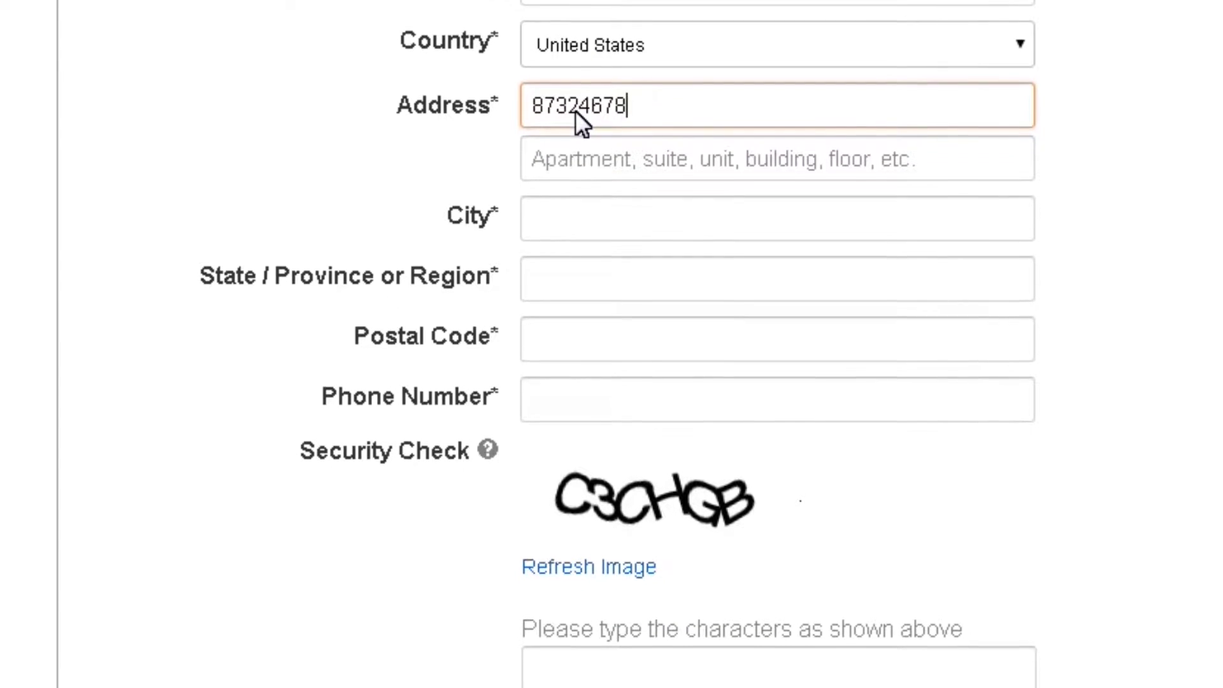
text(Tre)
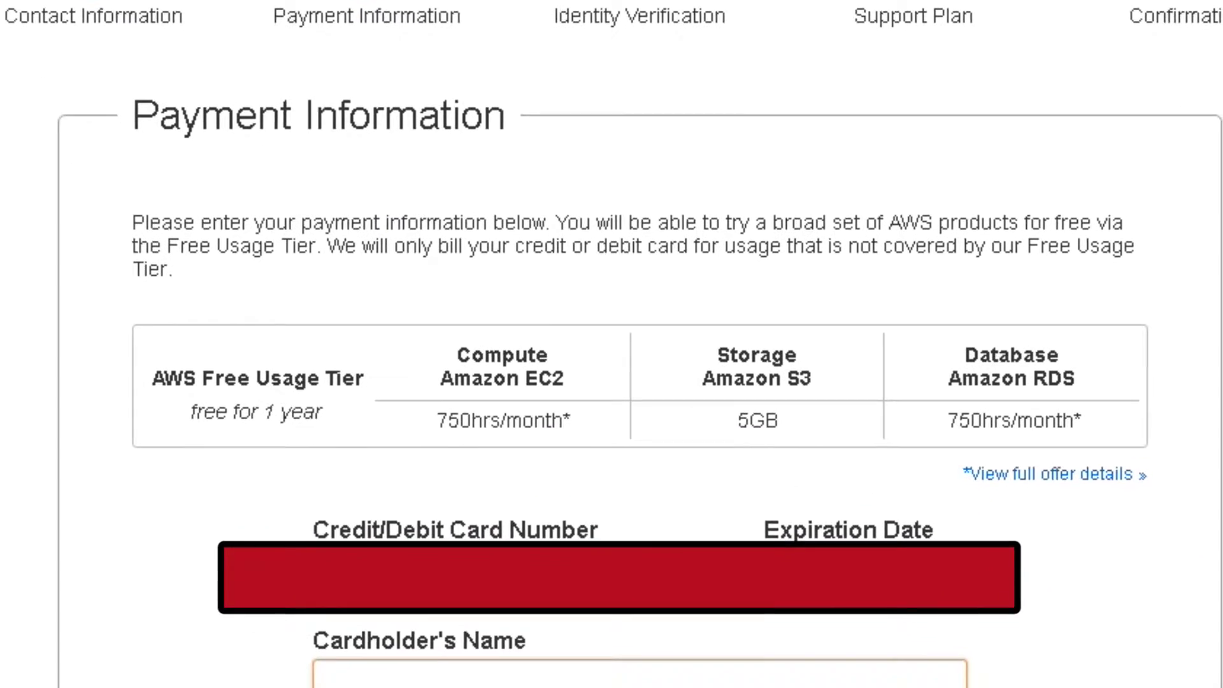
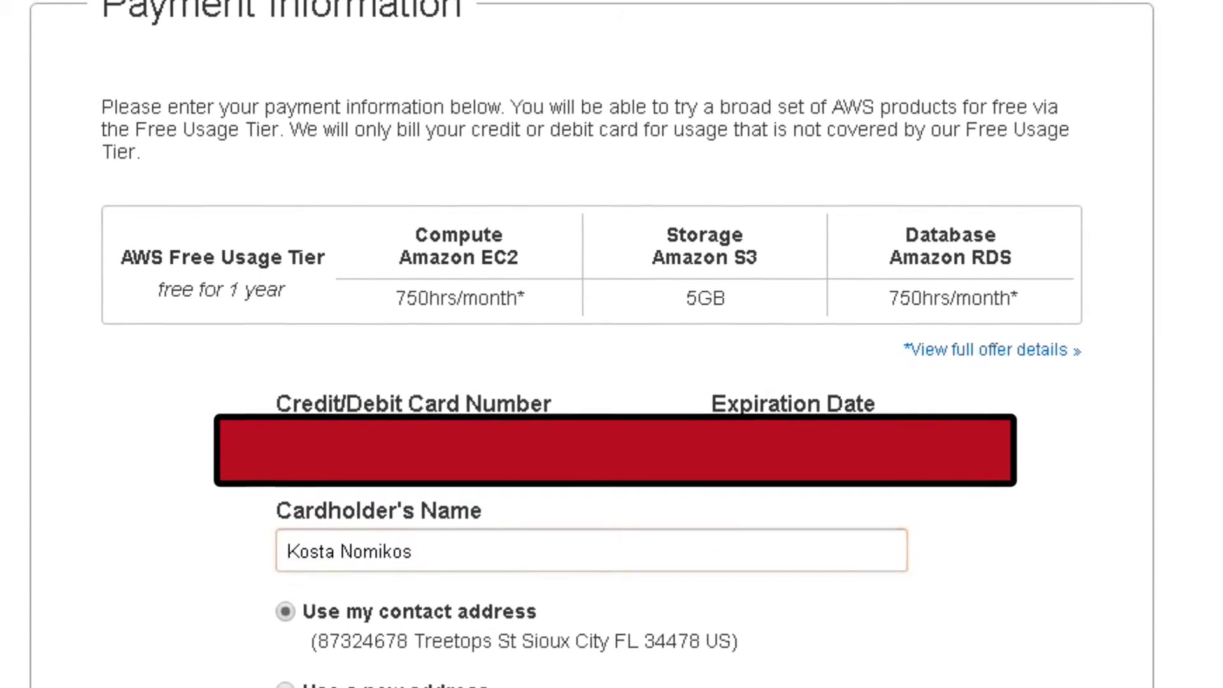
Enter the cardholder's name and submit the payment details.
scroll(612, 382, down, 1)
click(792, 658)
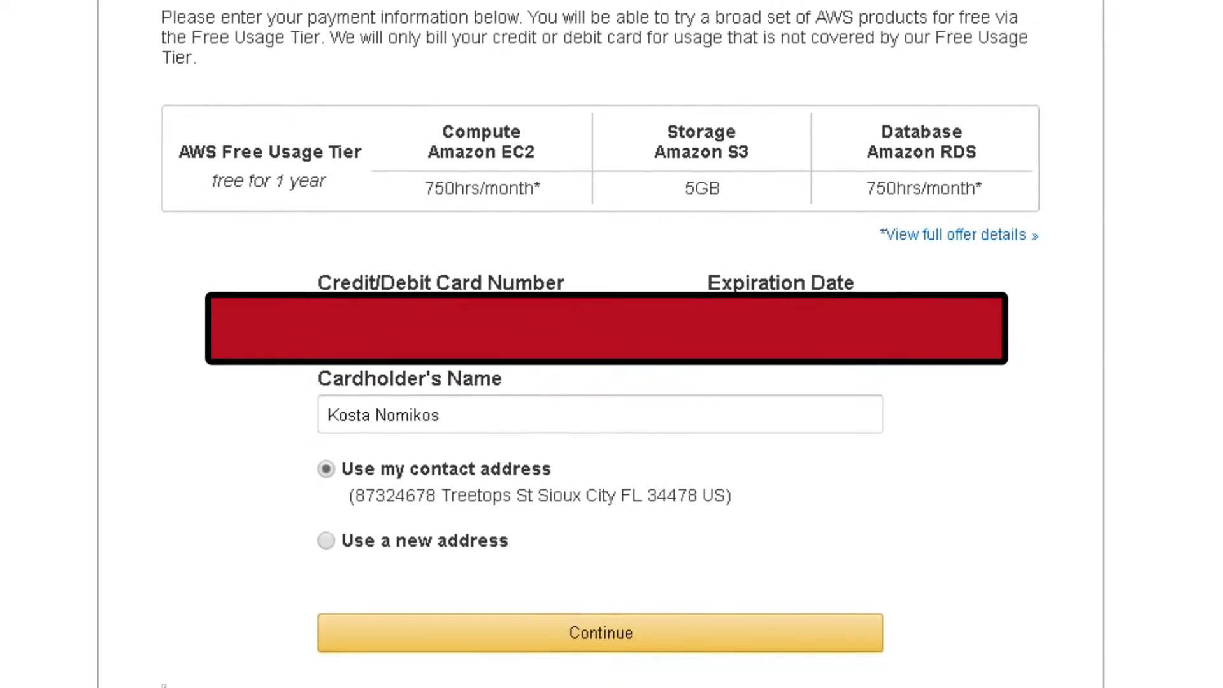
Correct the card expiration month to 05 and resubmit the payment information.
click(732, 328)
click(743, 422)
click(720, 602)
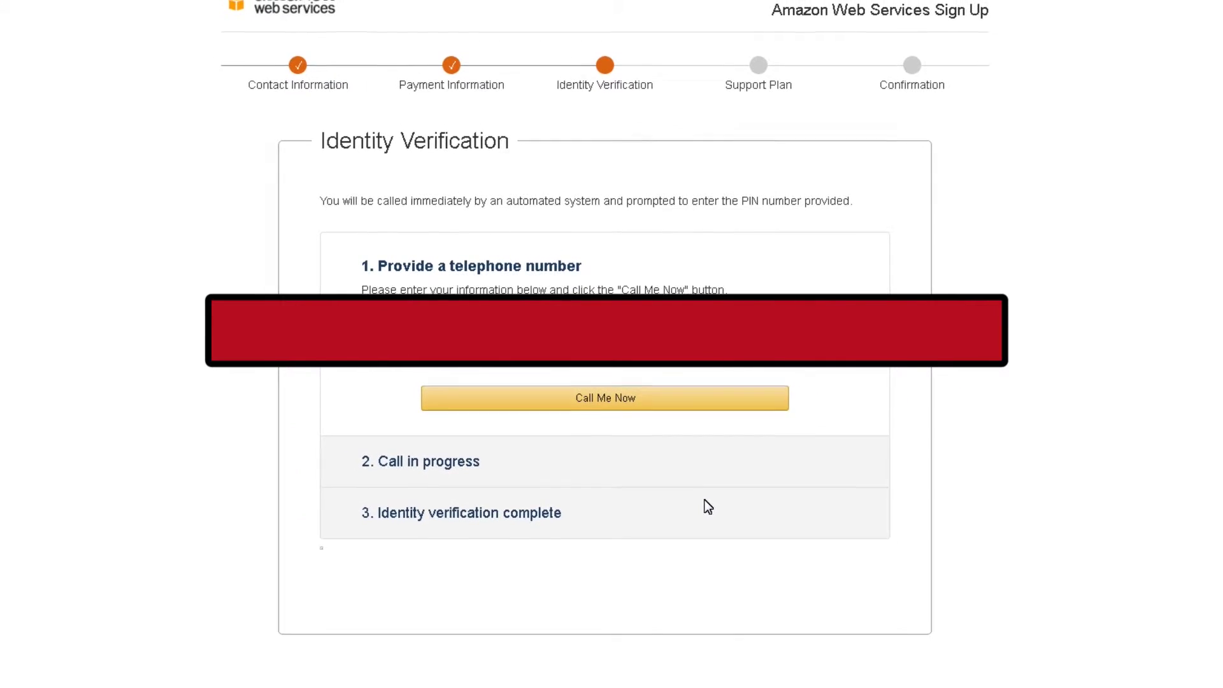
Complete phone-call PIN verification and continue to the Support Plan step.
click(627, 400)
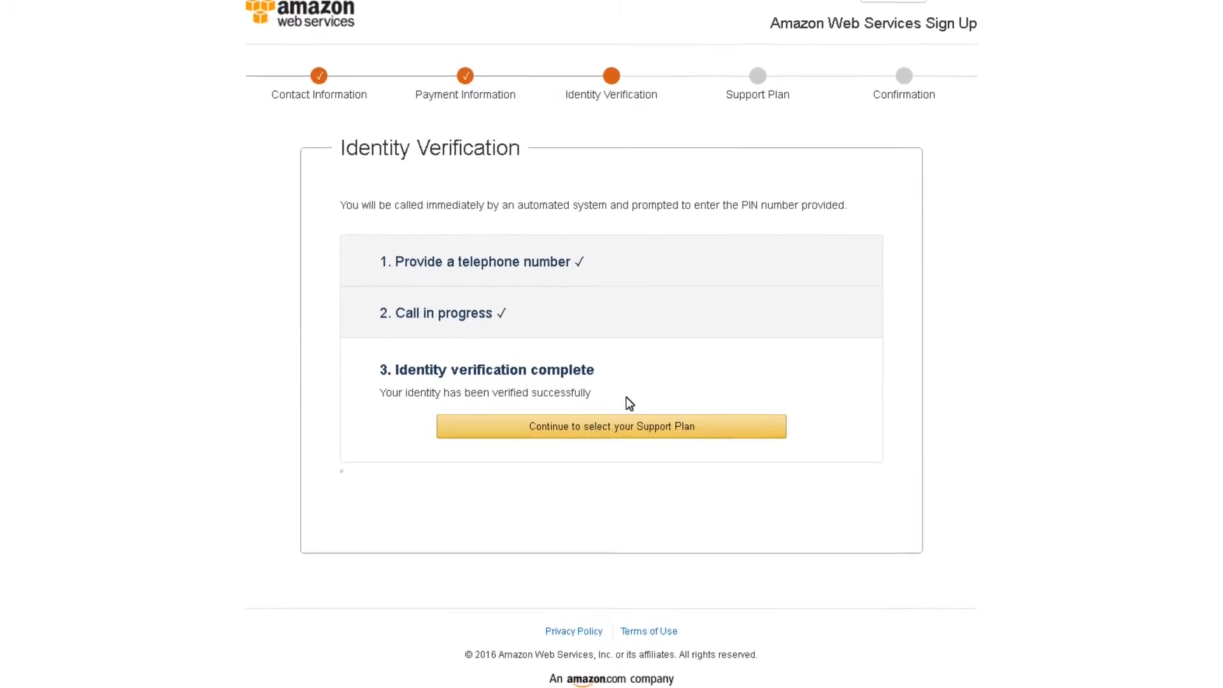
click(621, 426)
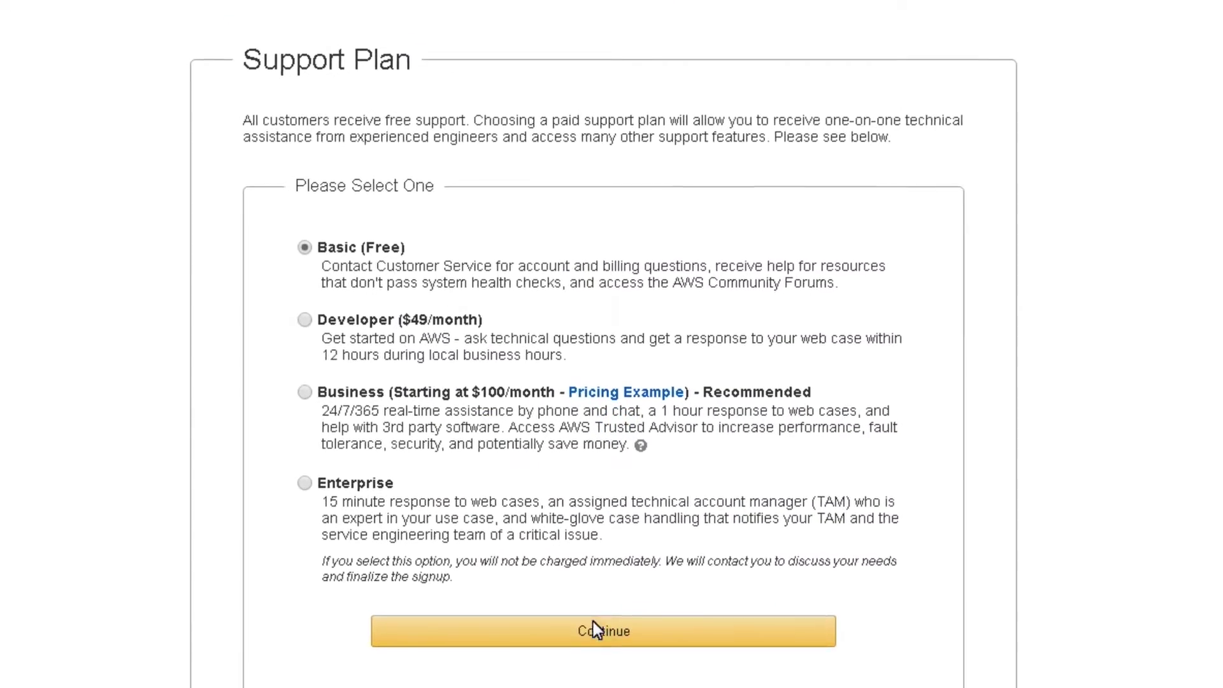
Confirm the Basic (Free) support plan and go to the console sign-in page.
click(595, 630)
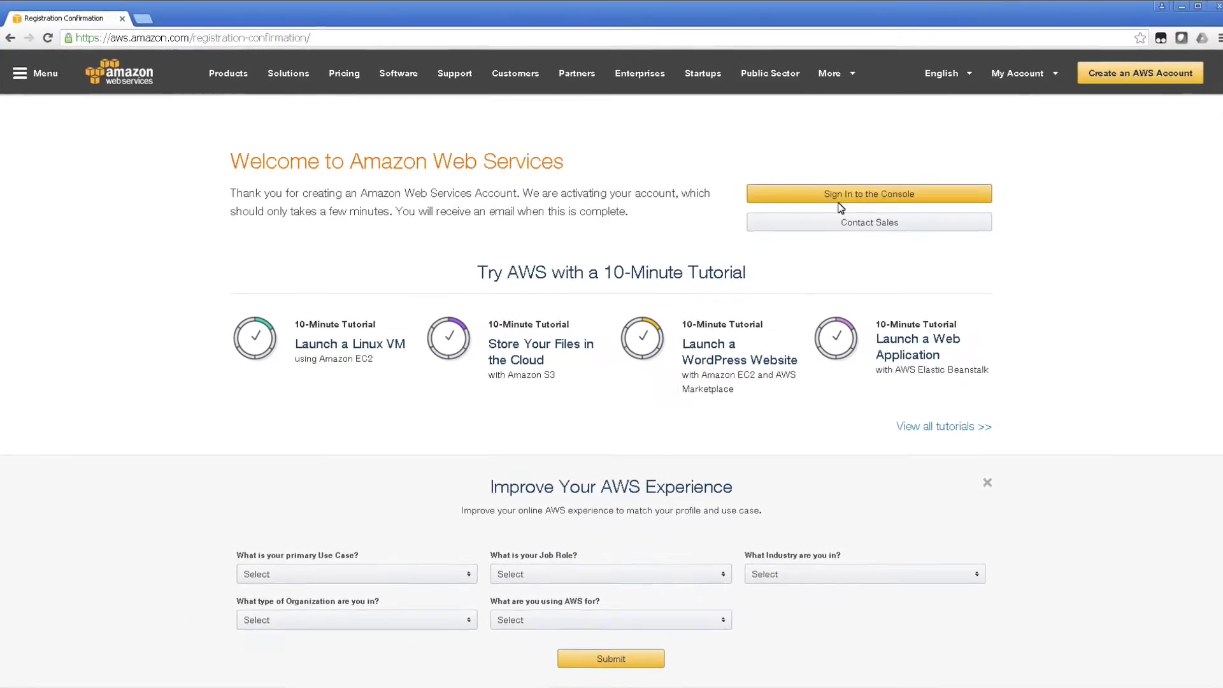
click(853, 196)
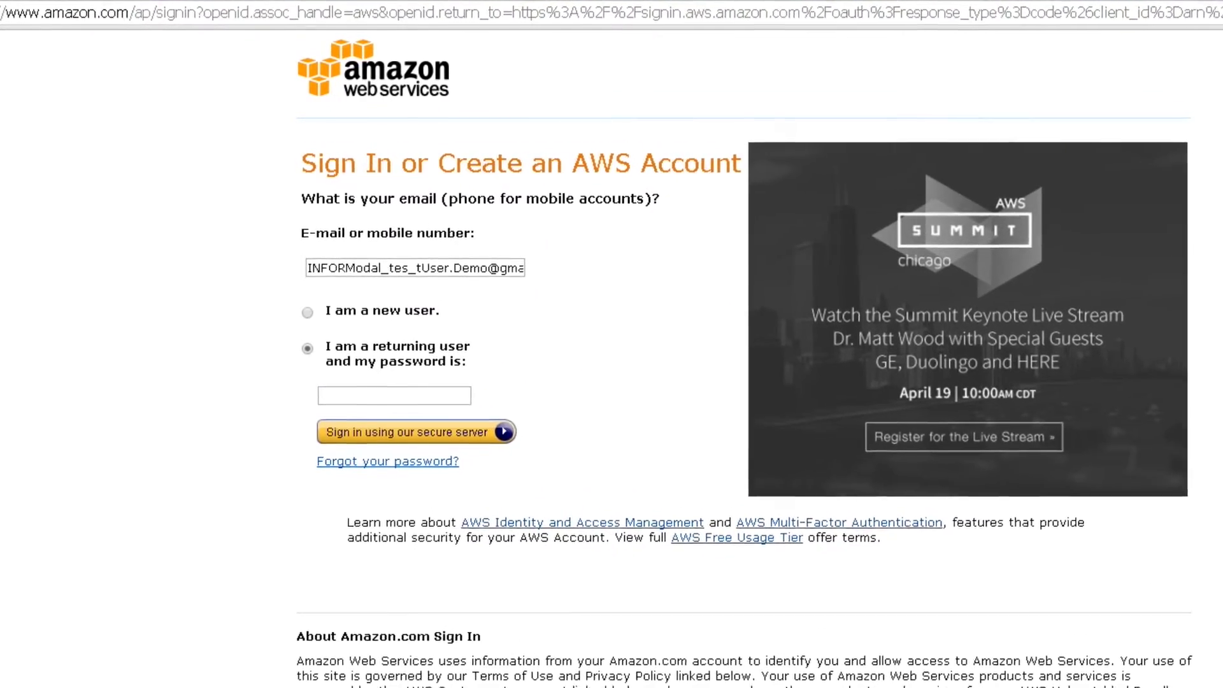
Sign in to the AWS console with the new account's password.
click(346, 417)
key(ctrl+v)
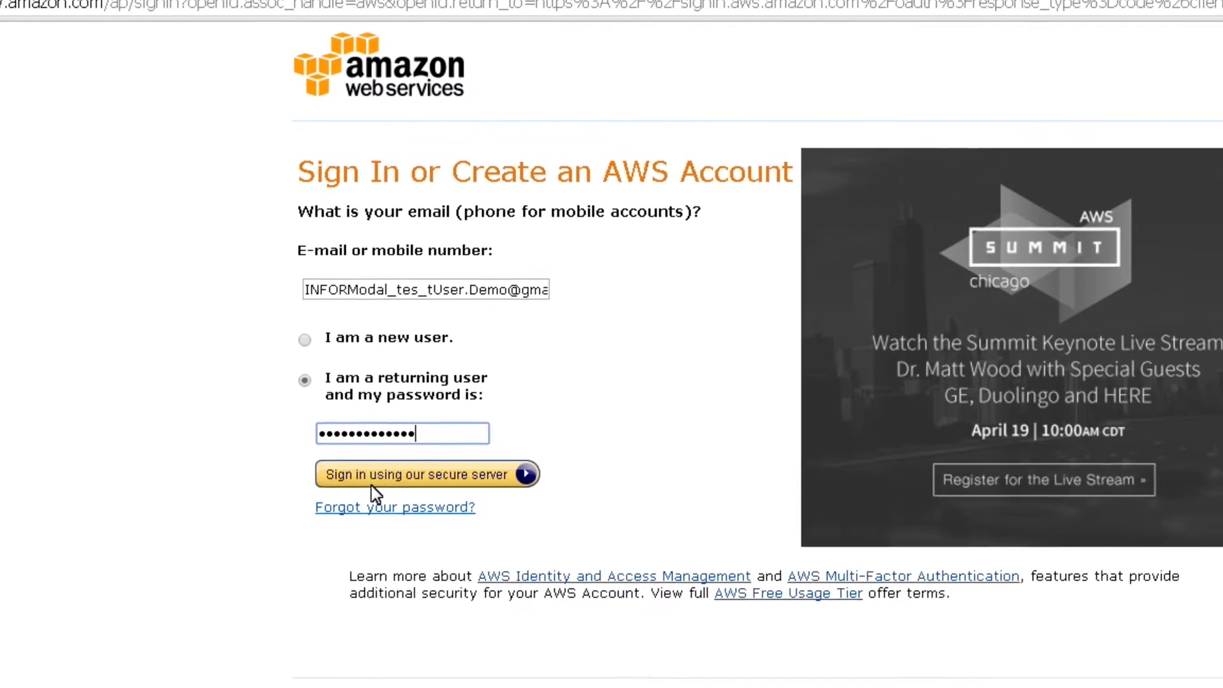
click(369, 453)
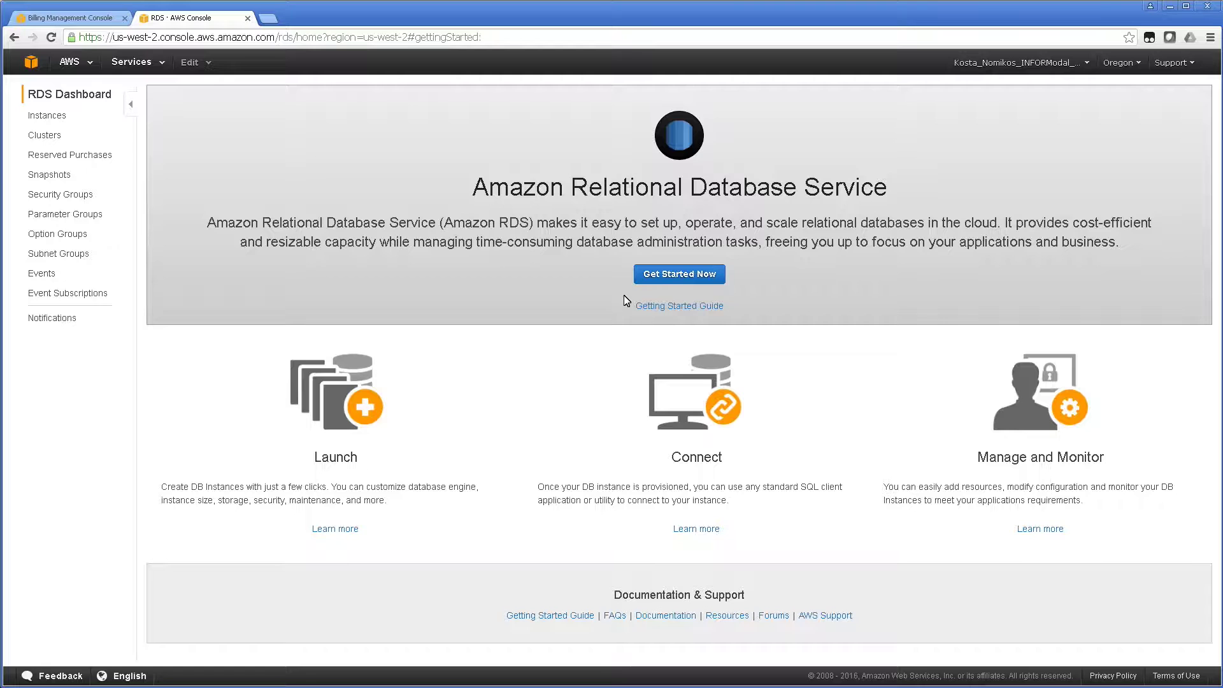
Launch a new RDS instance using the SQL Server Express engine.
click(657, 275)
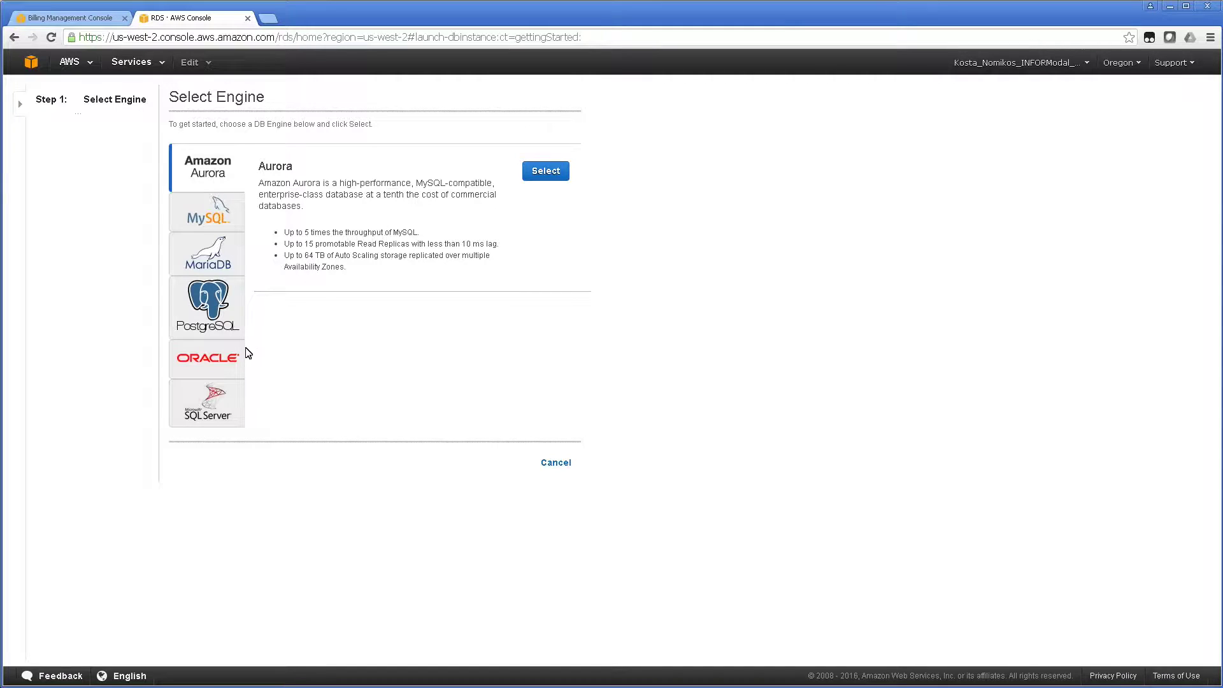
click(204, 393)
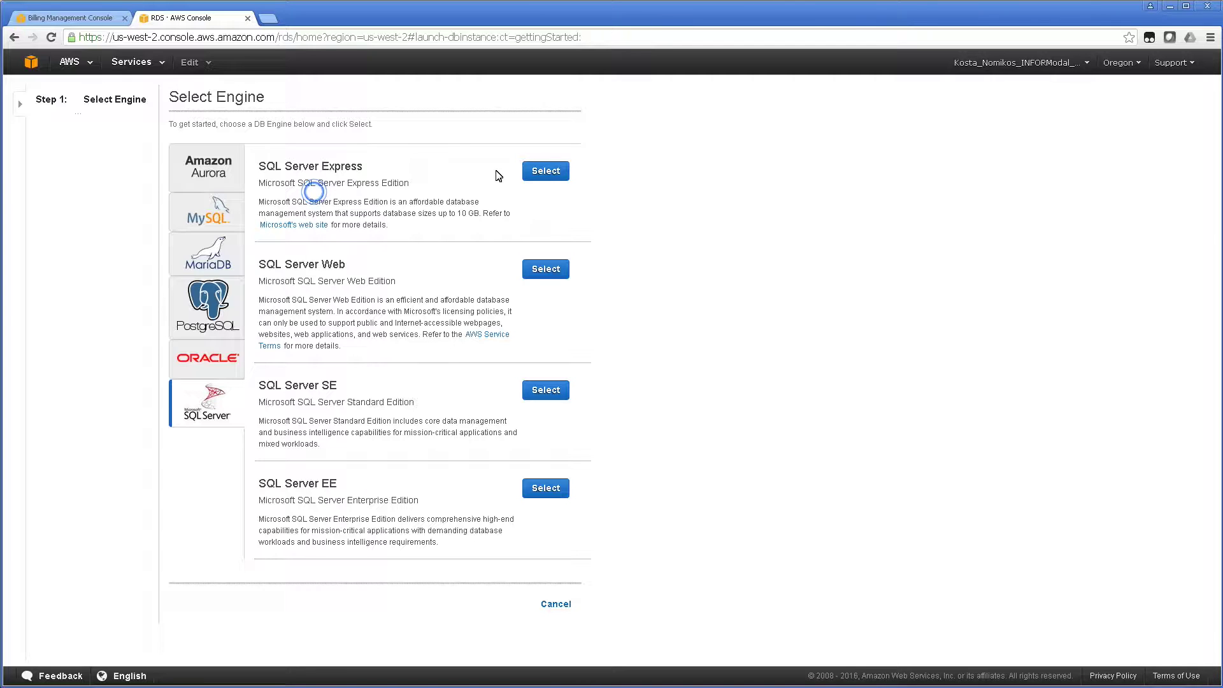
click(528, 172)
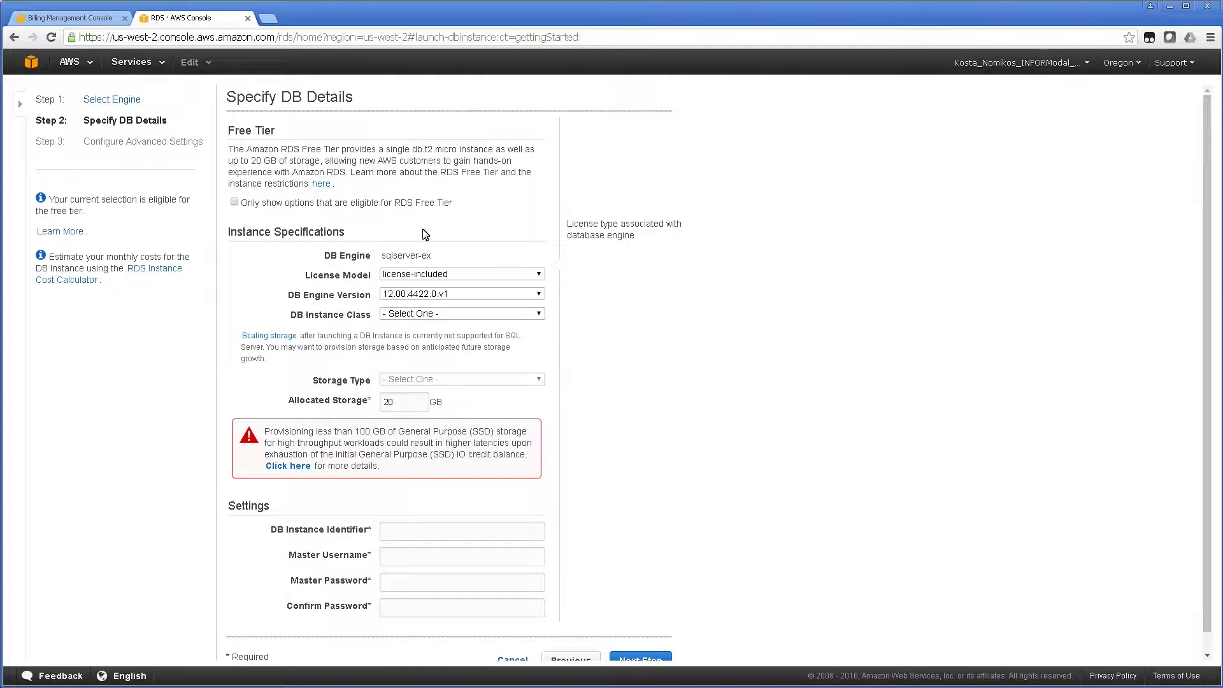
Pick db.t2.micro as the instance class and keep 20 GB allocated storage.
click(453, 274)
click(433, 315)
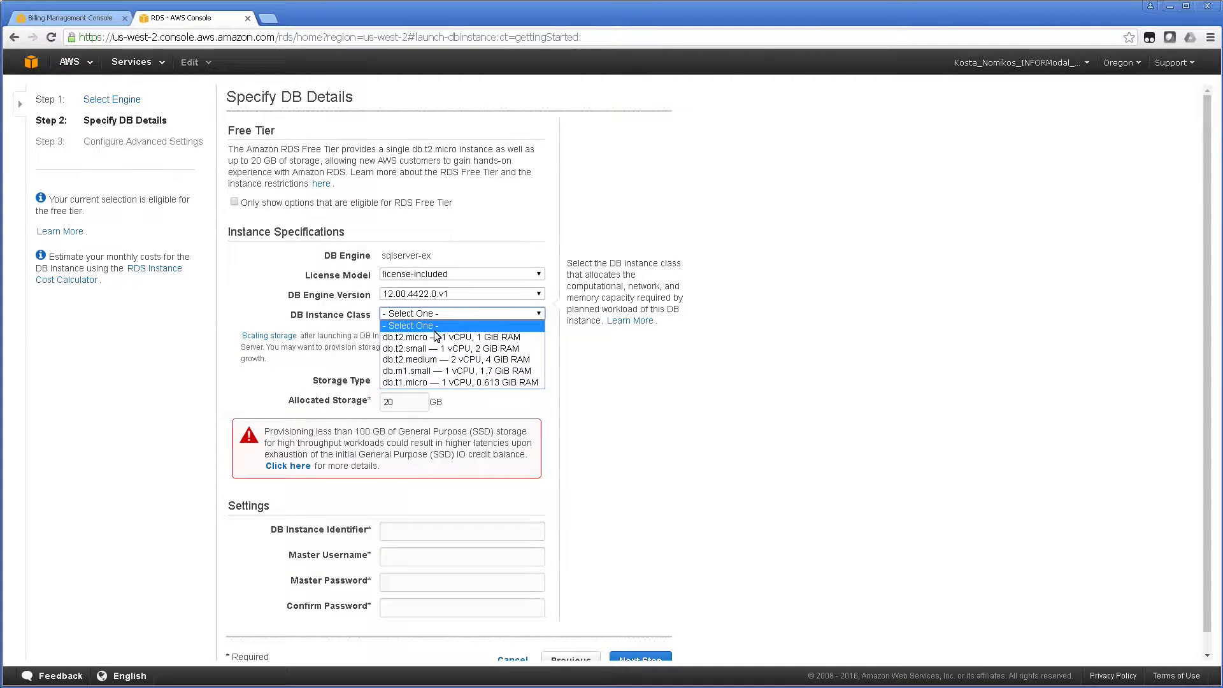
click(436, 338)
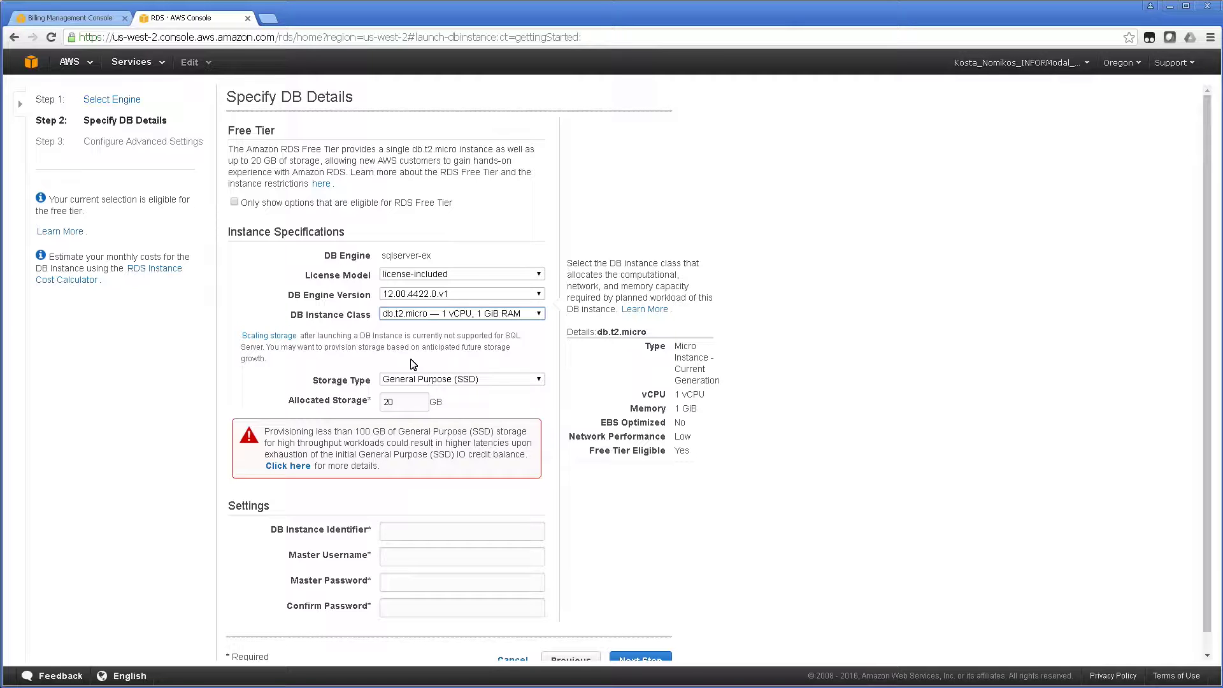
click(414, 399)
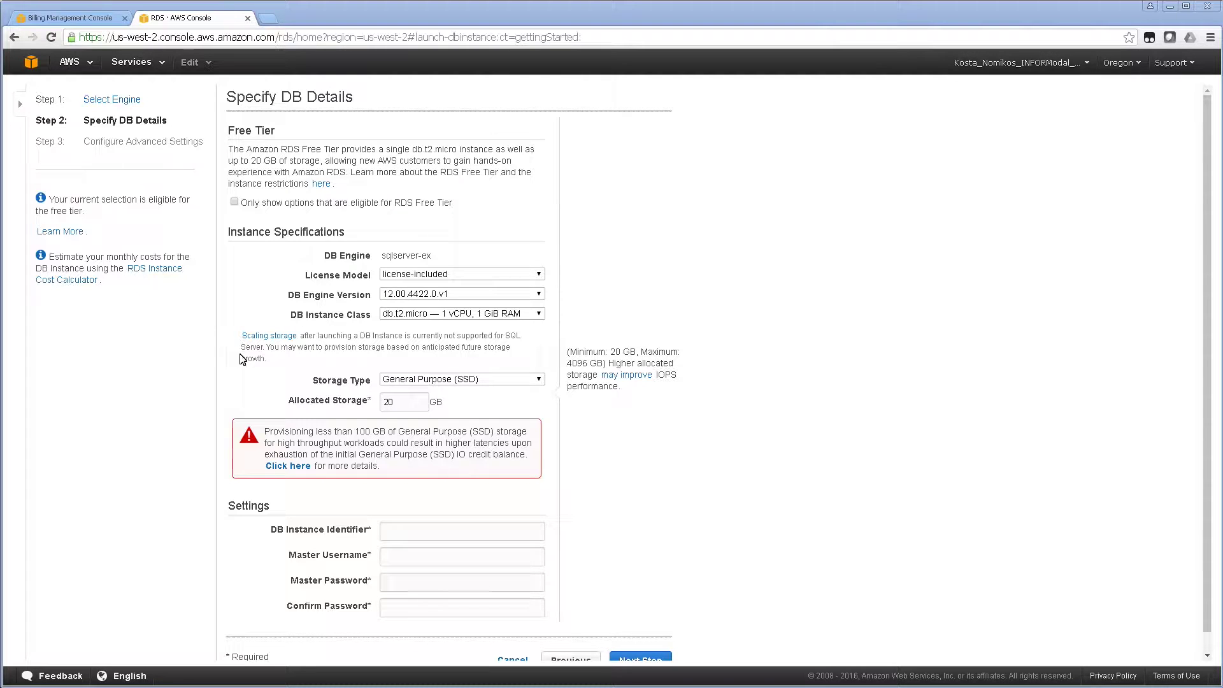
Name the instance INFORM-db01, enter the master username, and proceed to advanced settings.
click(395, 532)
key(ctrl+v)
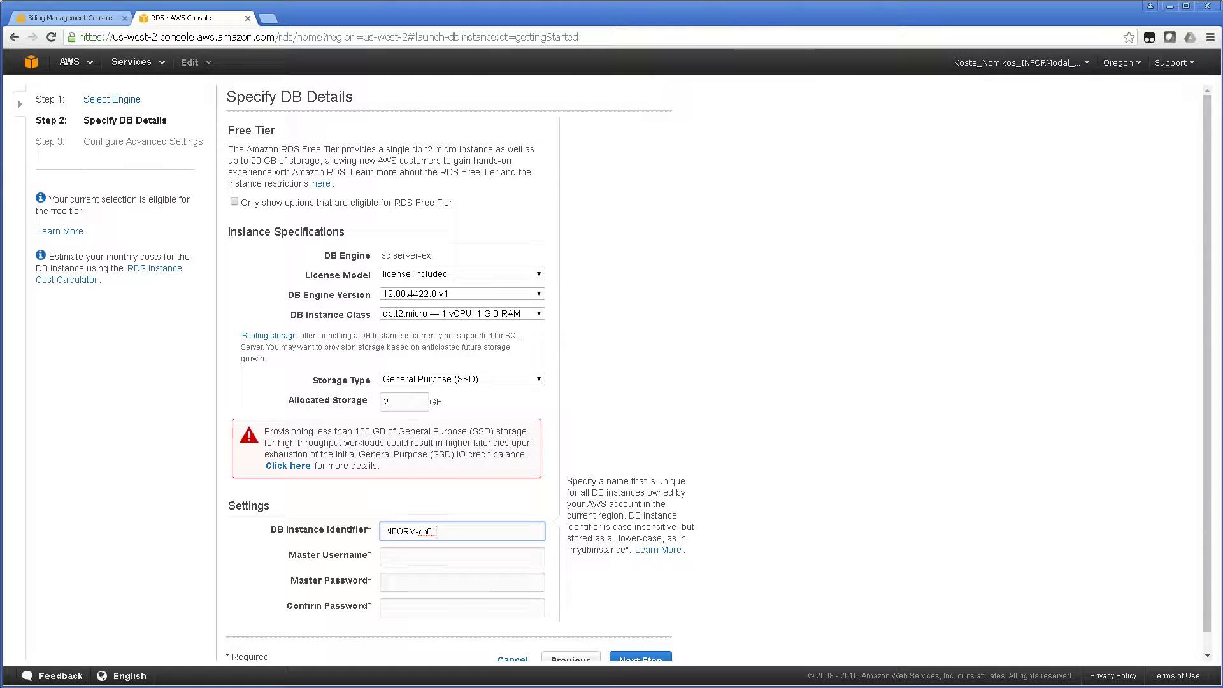
key(alt+Tab)
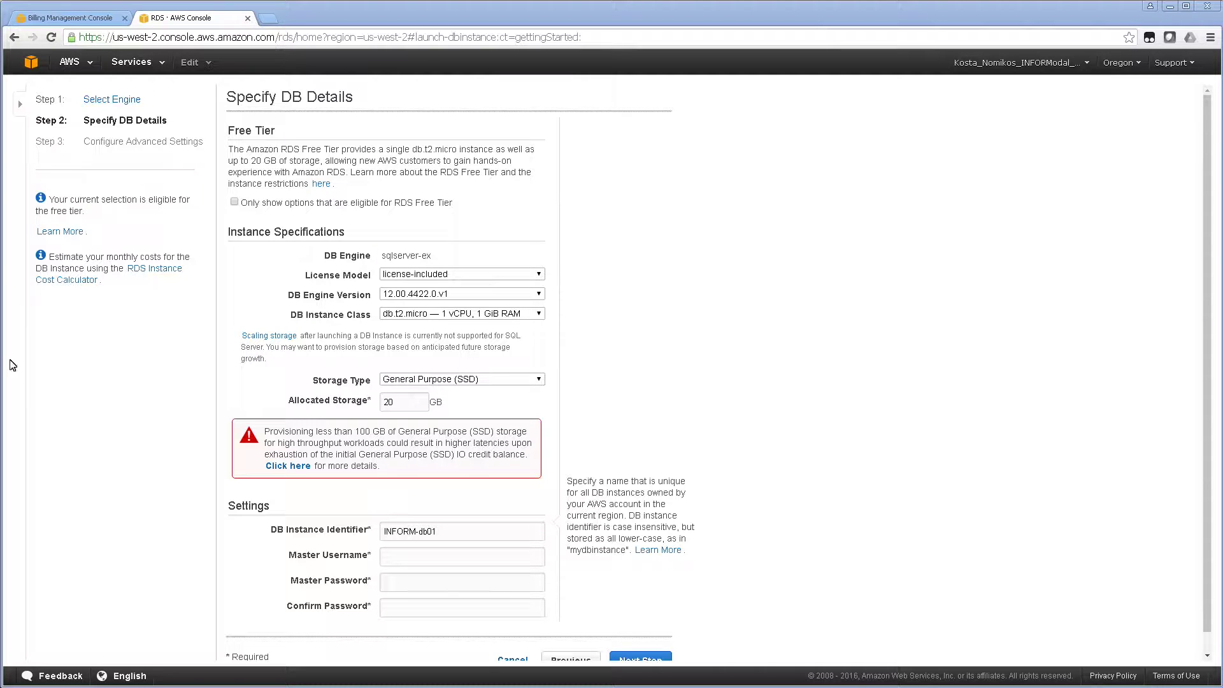
click(412, 564)
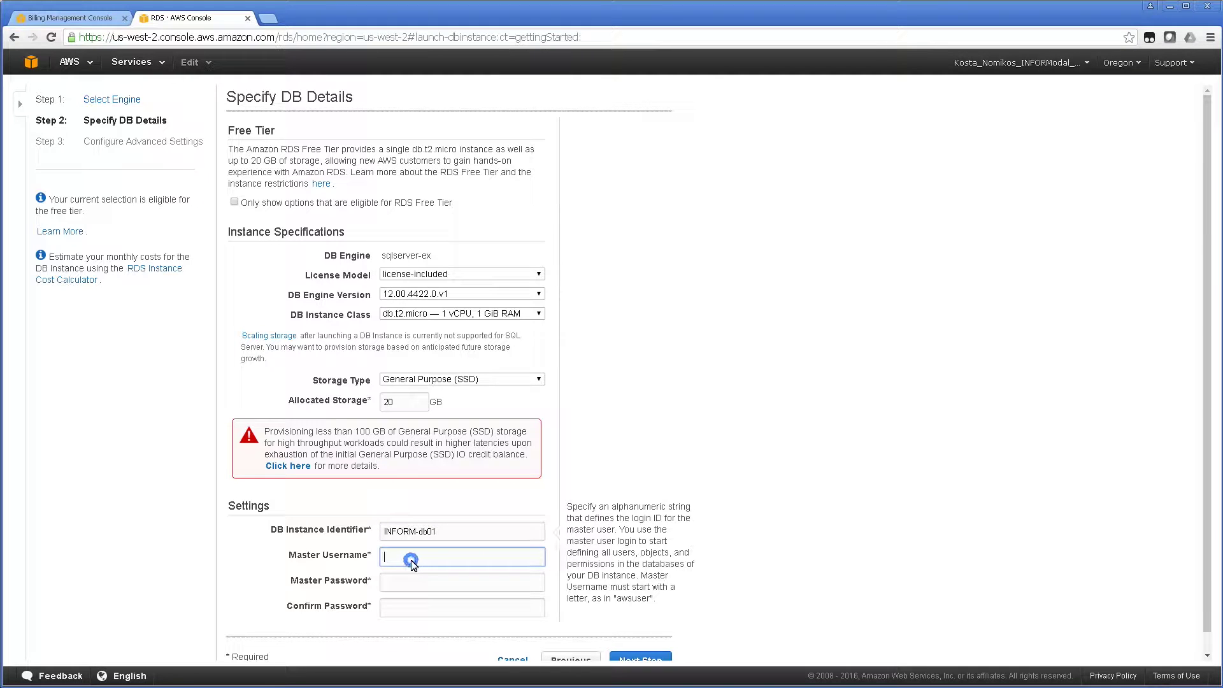
text(INFOawsSAtest)
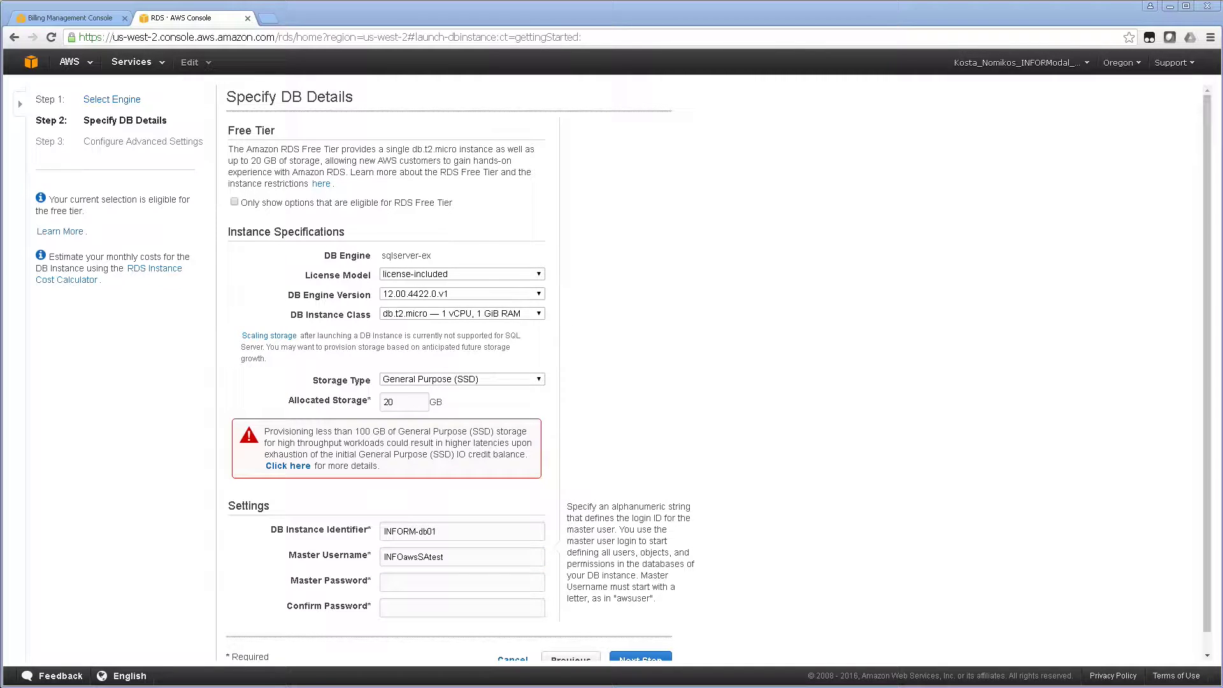
scroll(647, 642, down, 1)
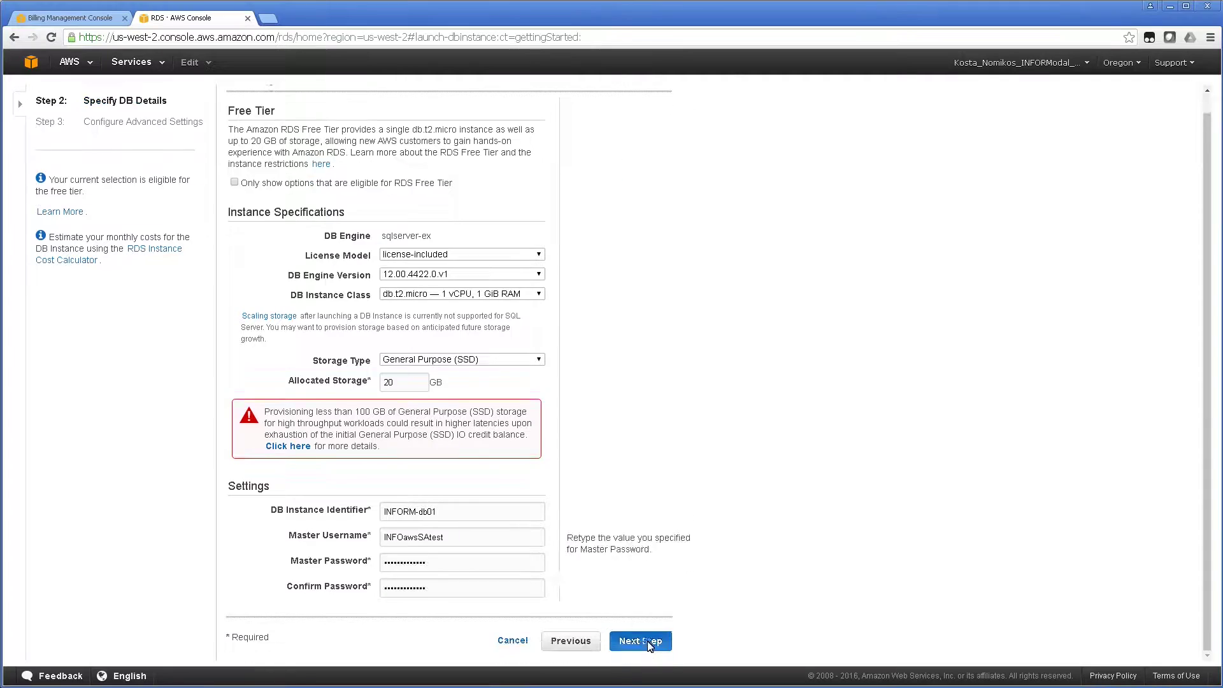
click(646, 642)
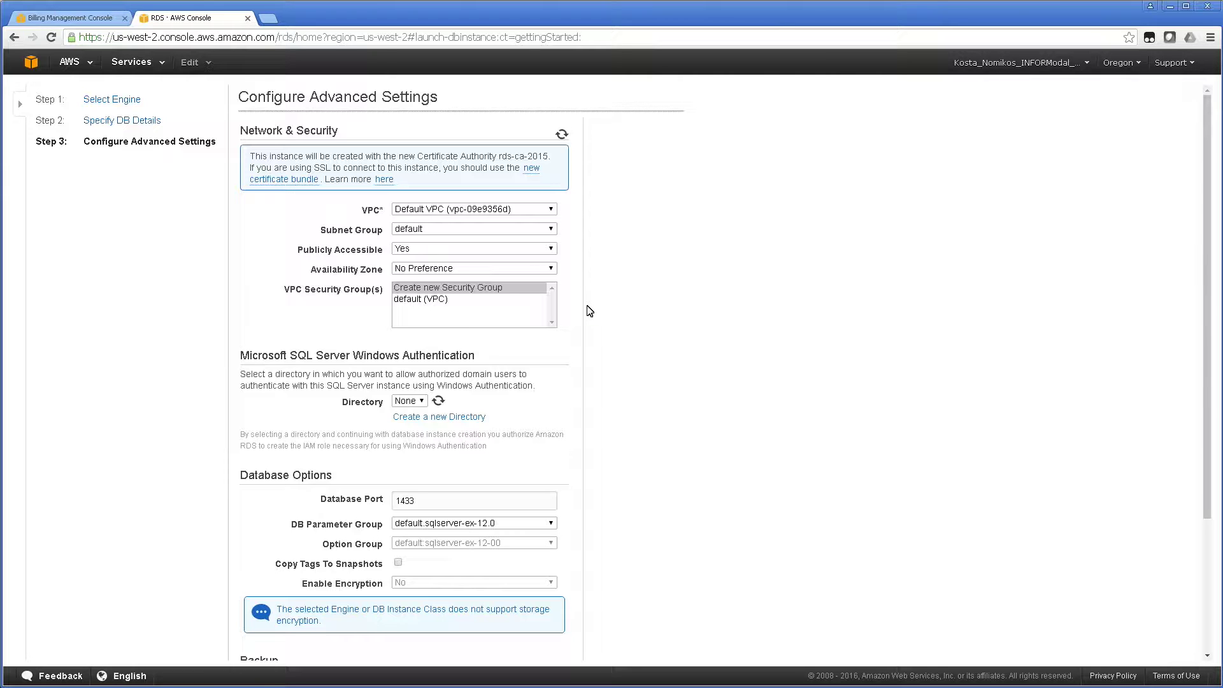
Keep the default subnet group and No Preference availability zone, and choose Create new Security Group.
click(440, 228)
click(440, 228)
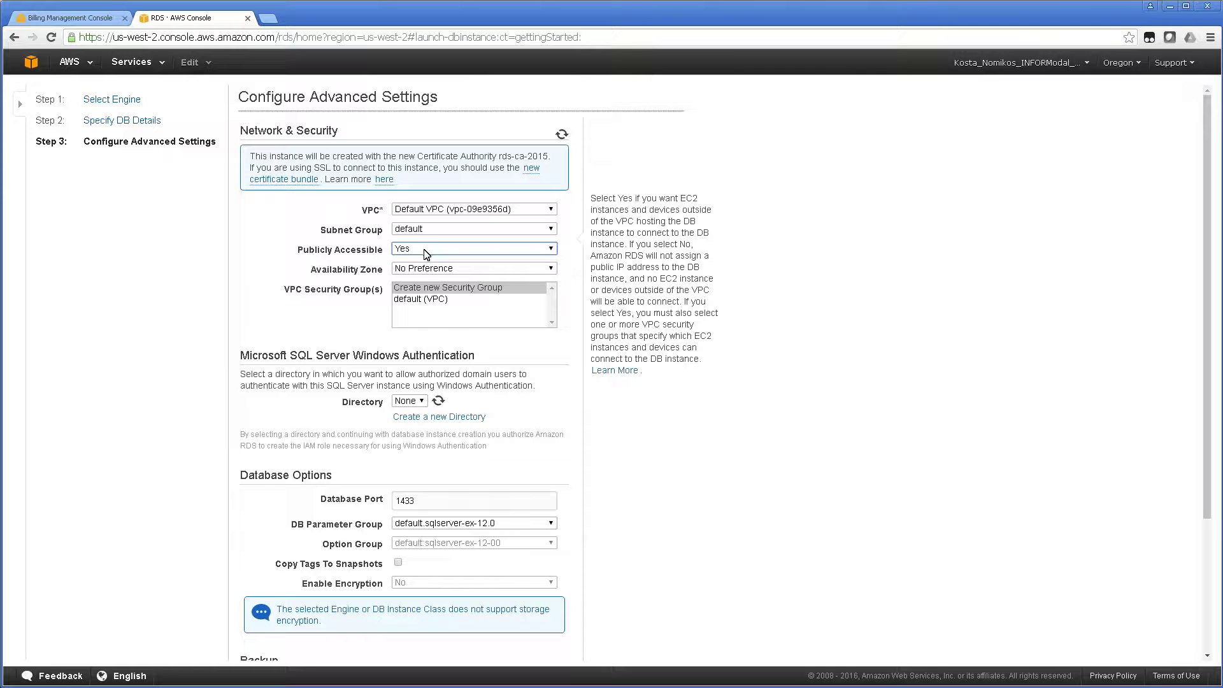
click(488, 269)
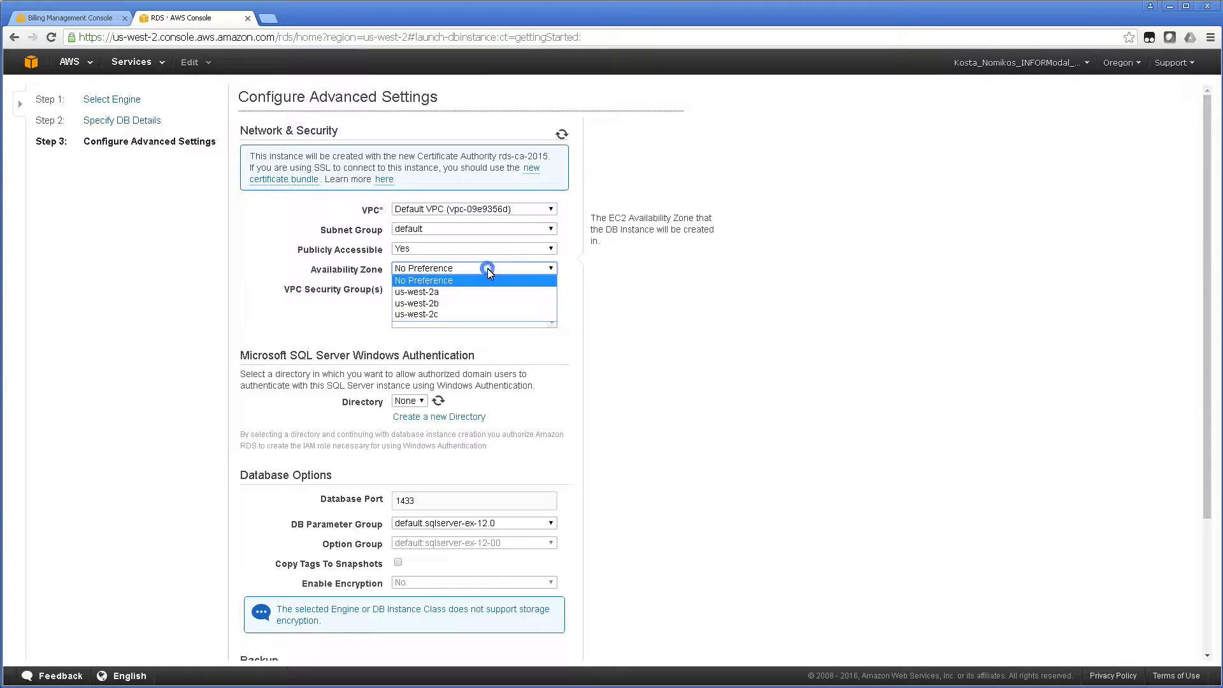
click(488, 269)
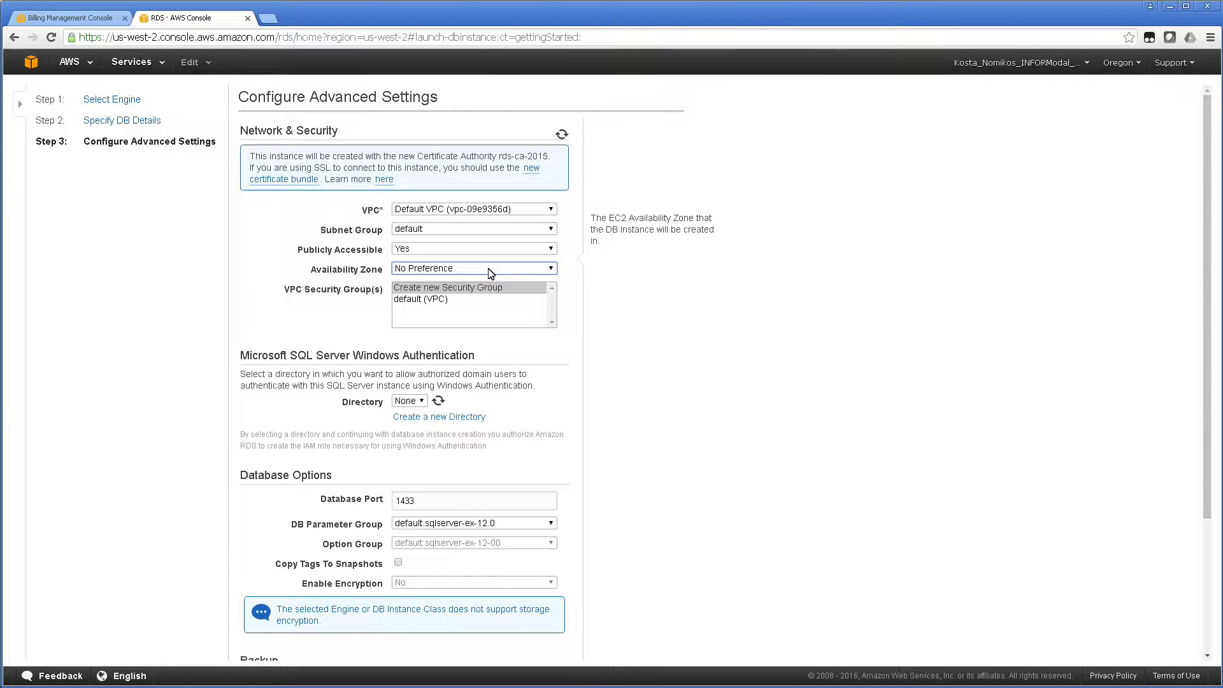
click(491, 271)
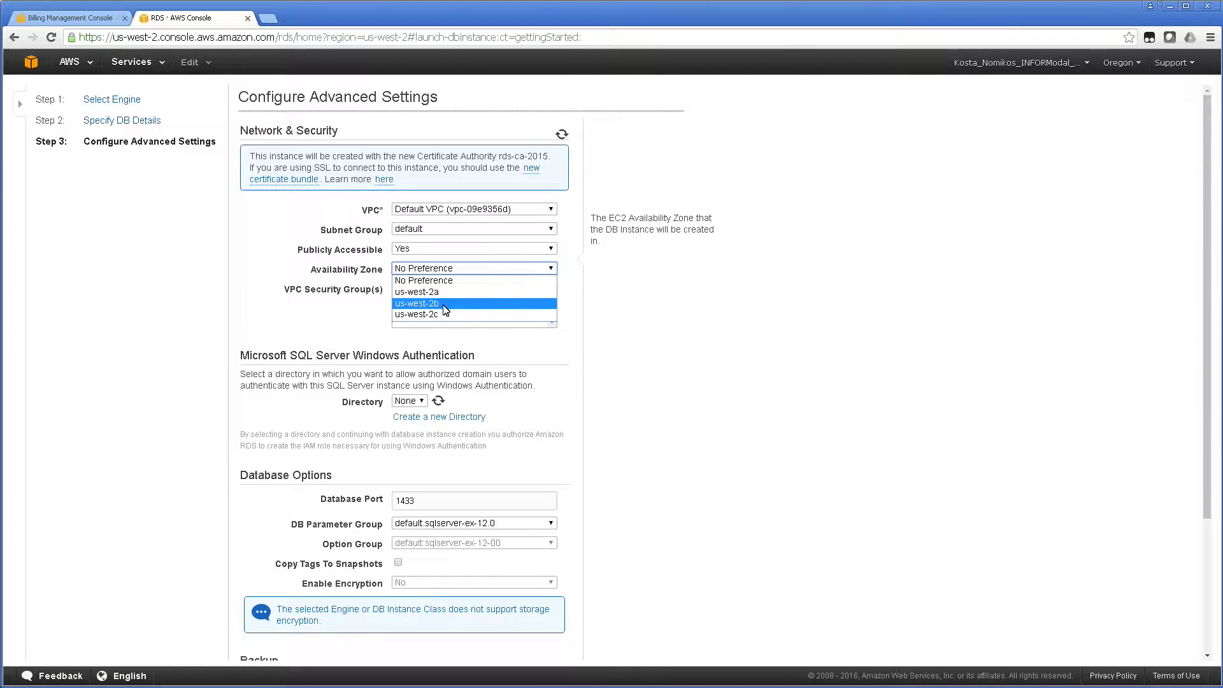
click(763, 341)
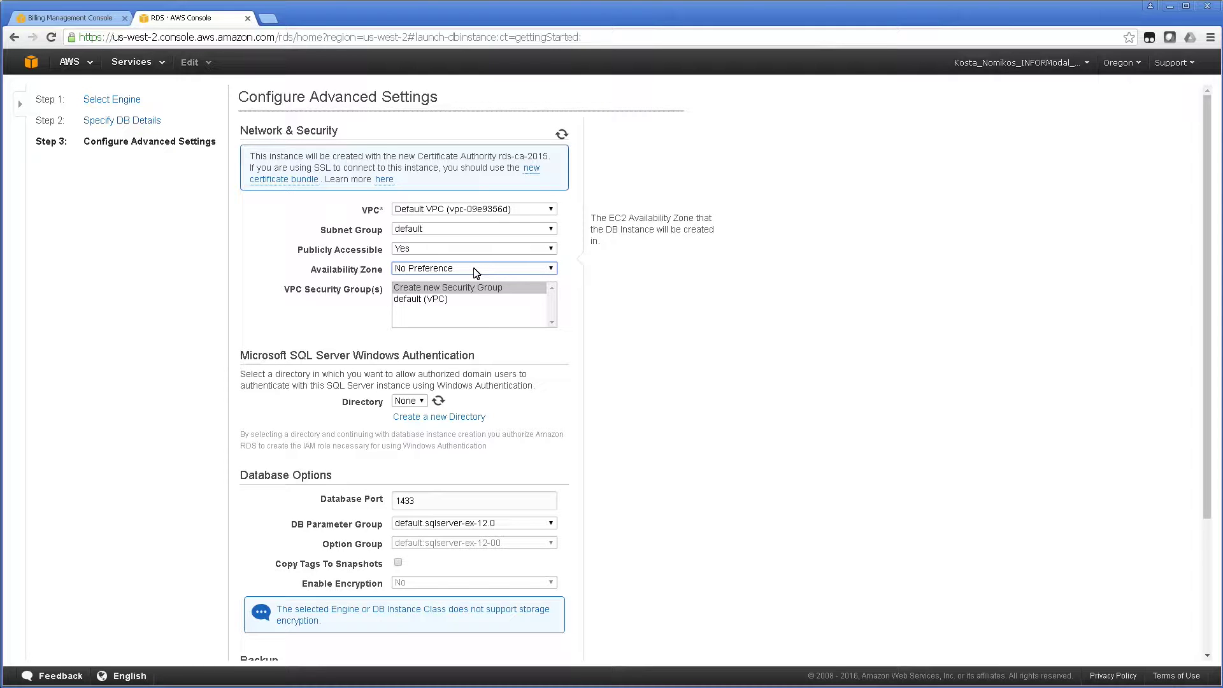
click(454, 290)
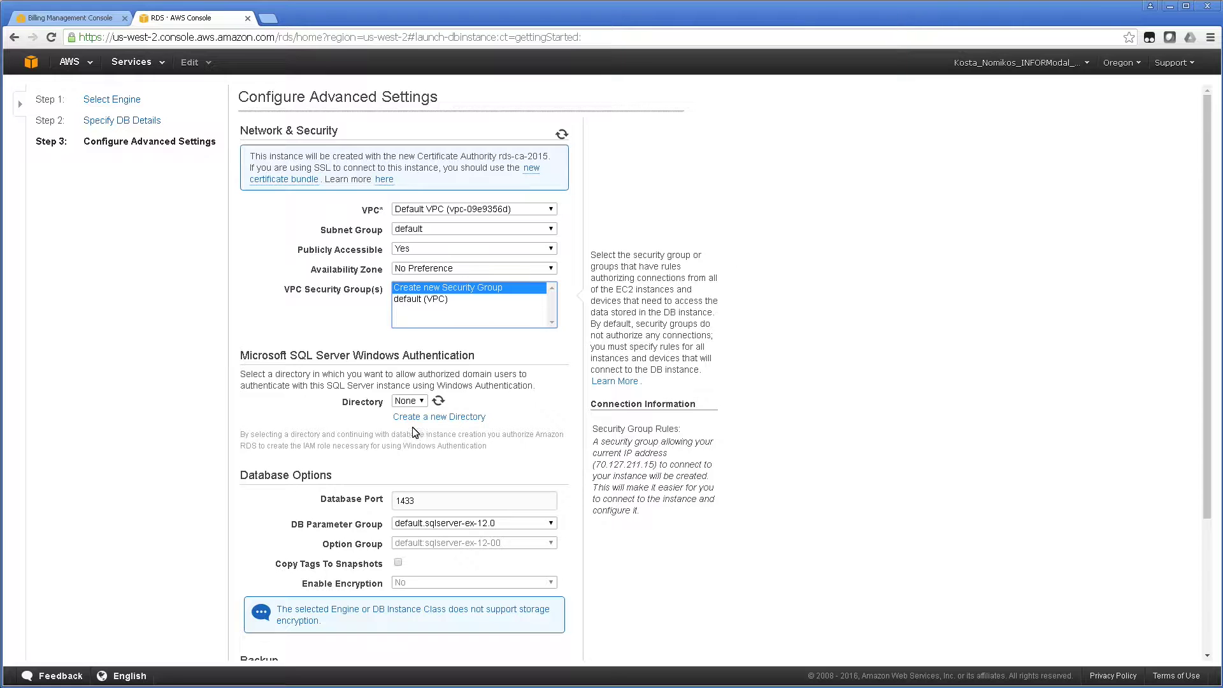
Keep database port 1433 and a 7-day backup retention period.
click(429, 501)
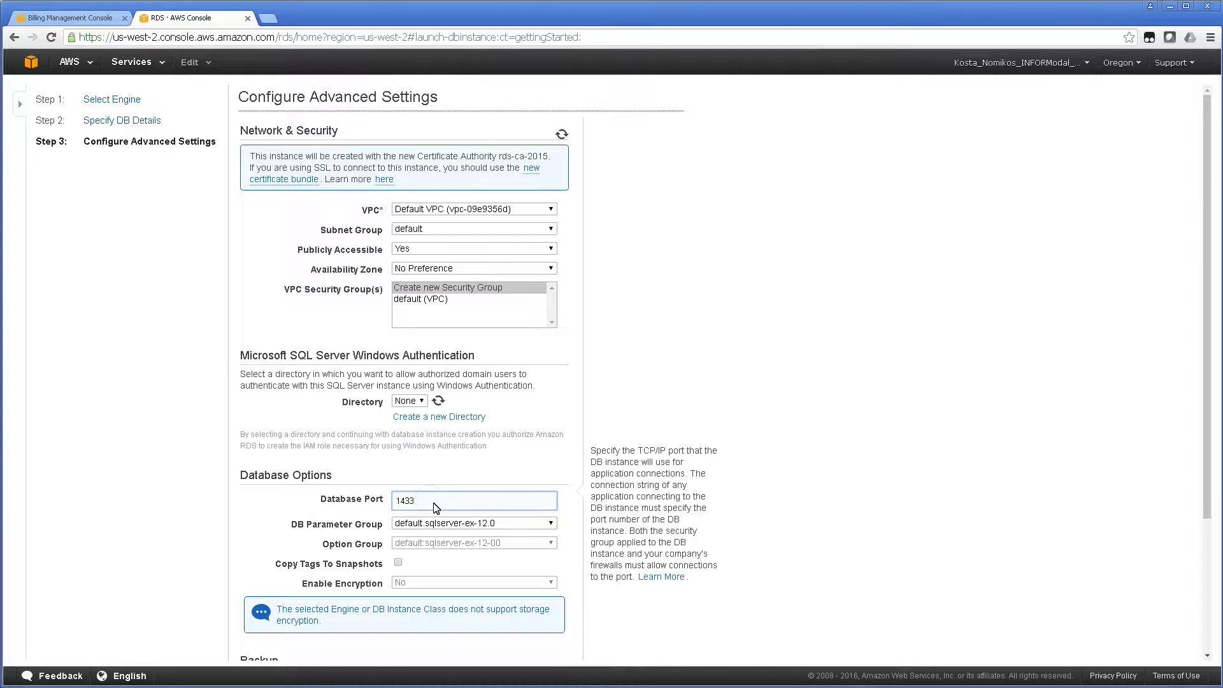
key(Tab)
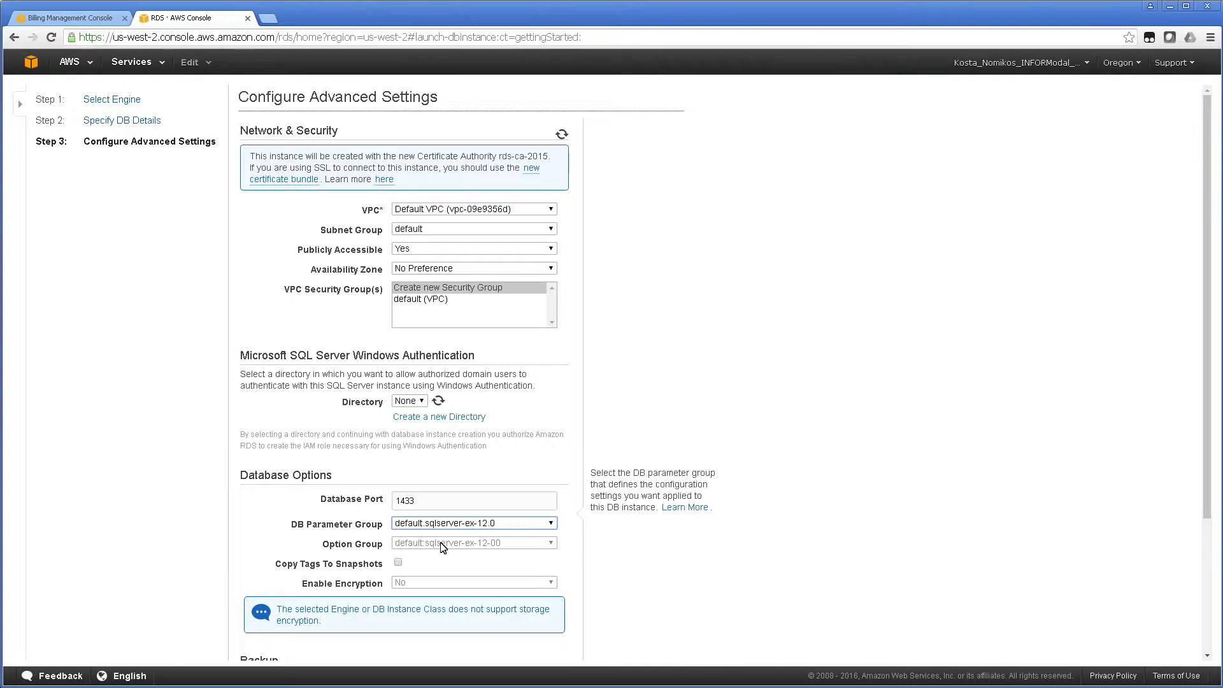
click(974, 495)
scroll(978, 493, down, 2)
scroll(978, 492, down, 1)
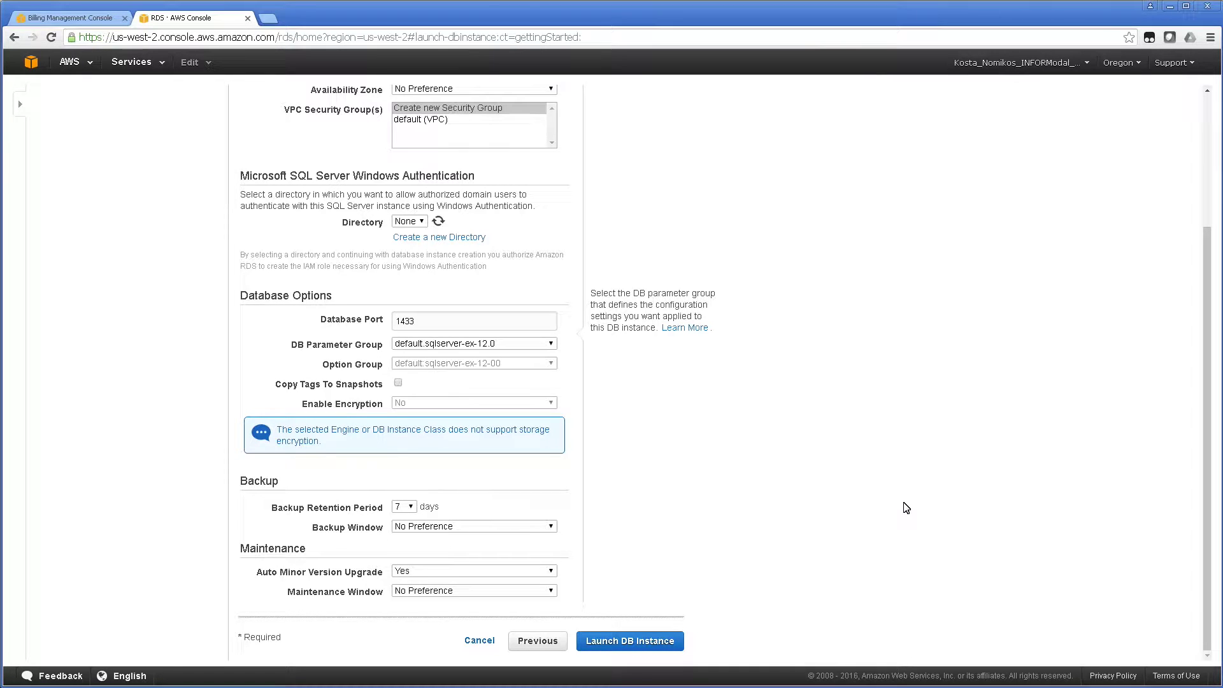
click(408, 510)
click(408, 507)
click(408, 508)
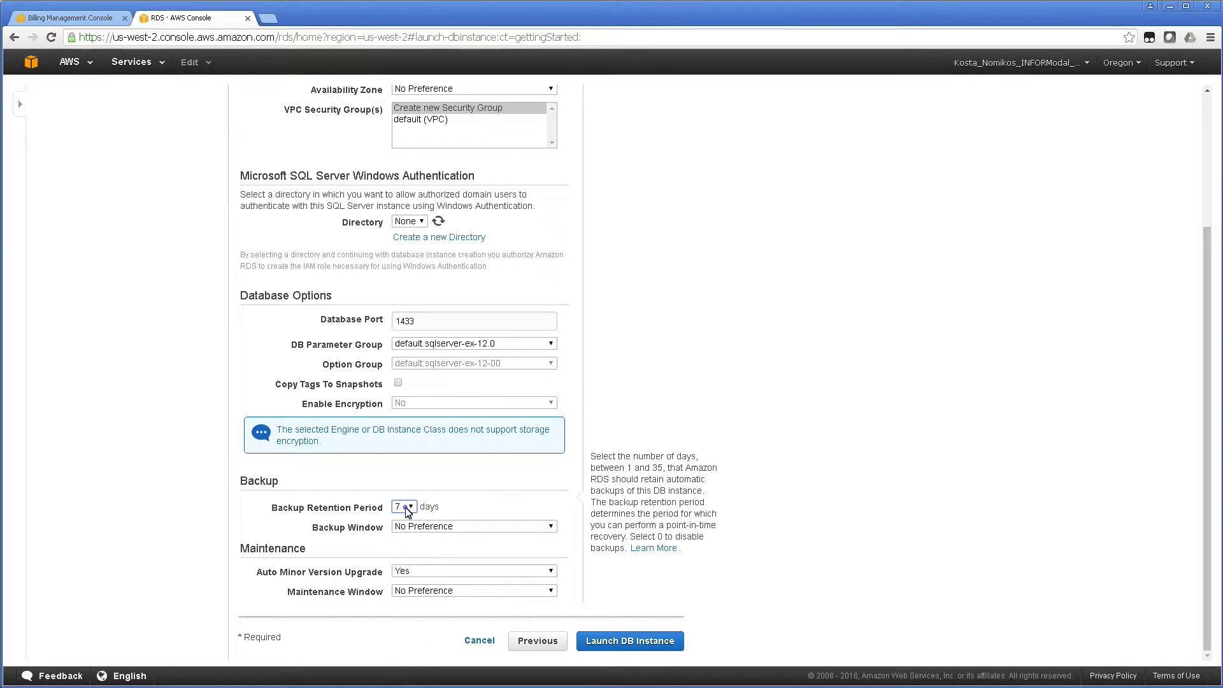
click(423, 528)
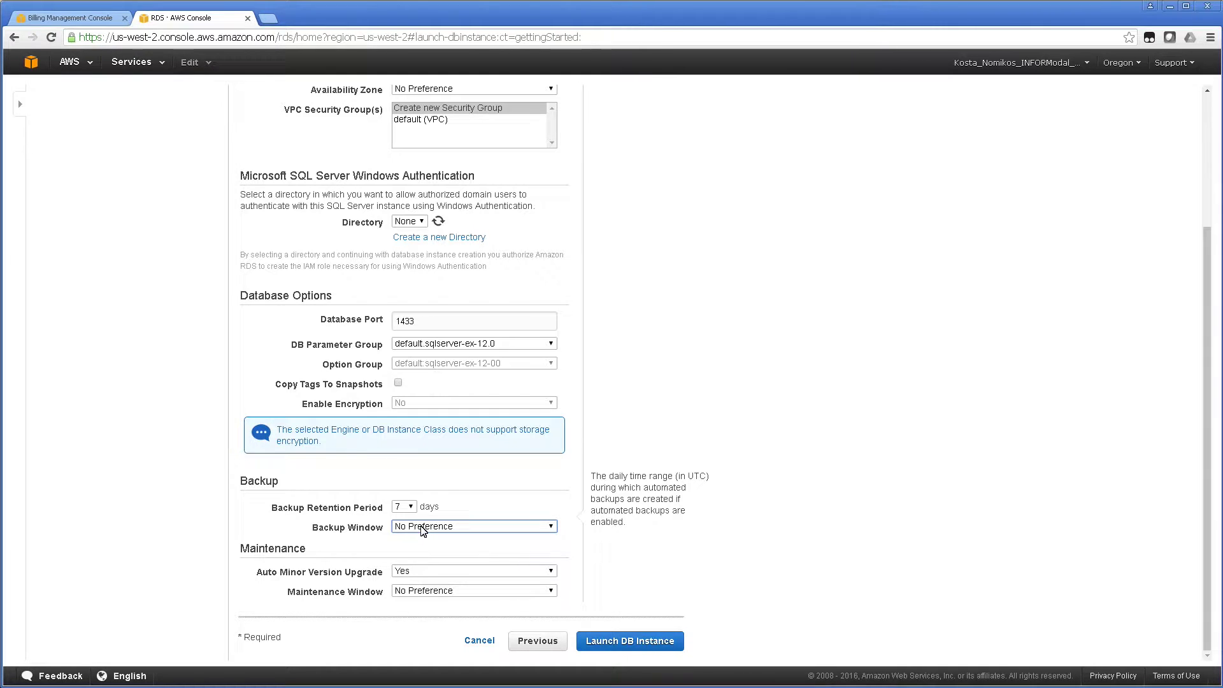
Confirm a new security group will be created and launch the DB instance.
scroll(723, 286, up, 3)
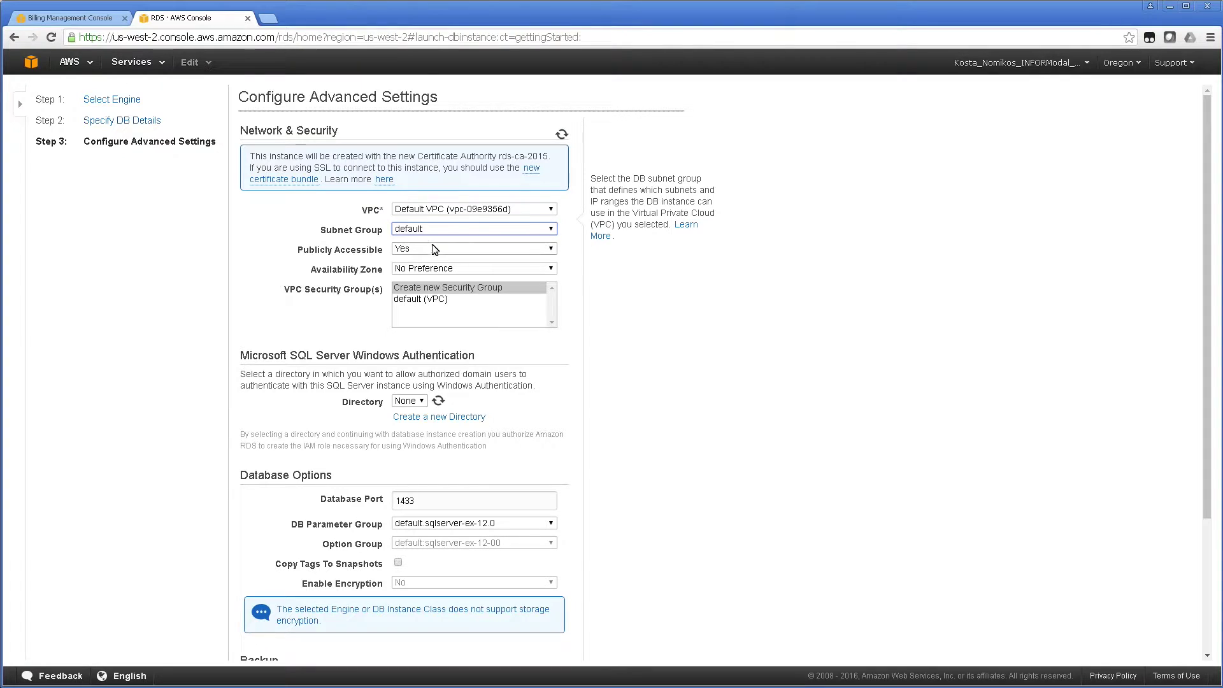
click(435, 293)
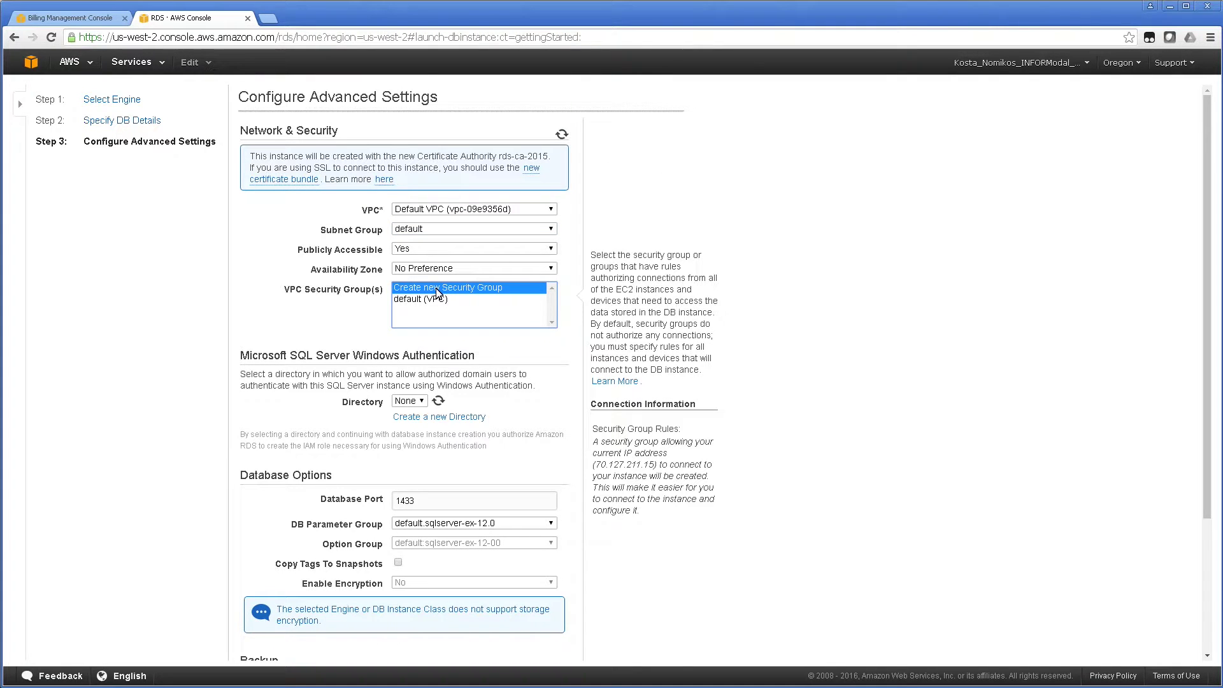
click(838, 438)
scroll(839, 438, down, 3)
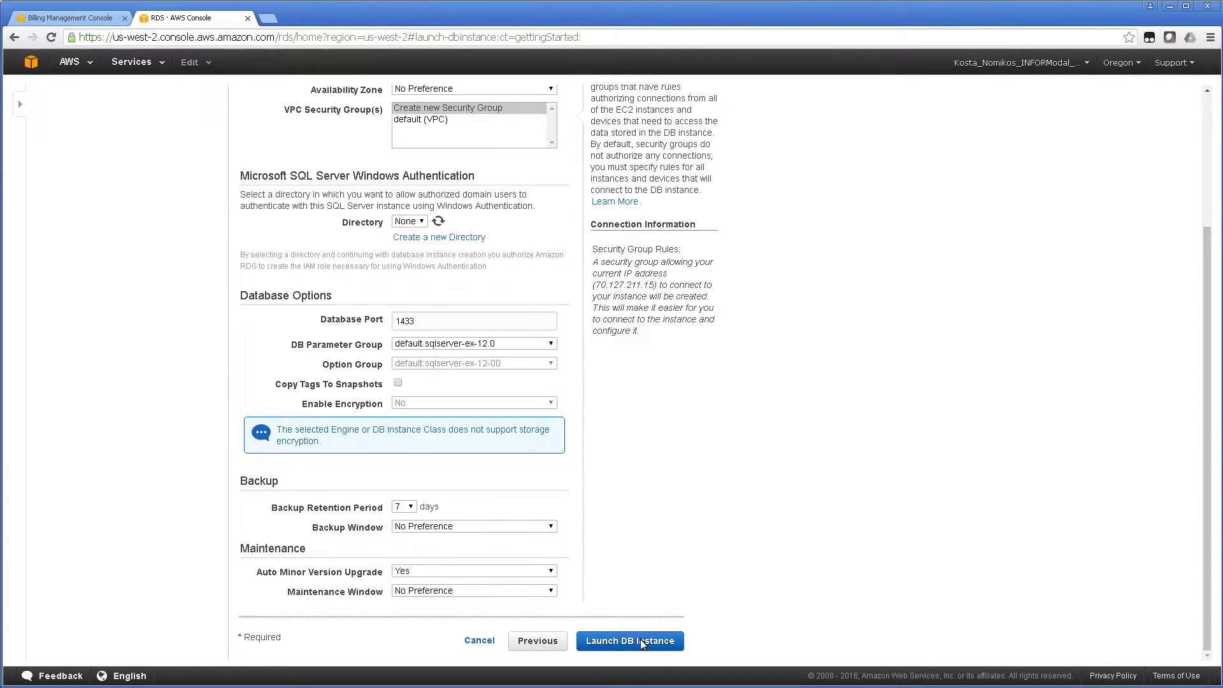
click(642, 644)
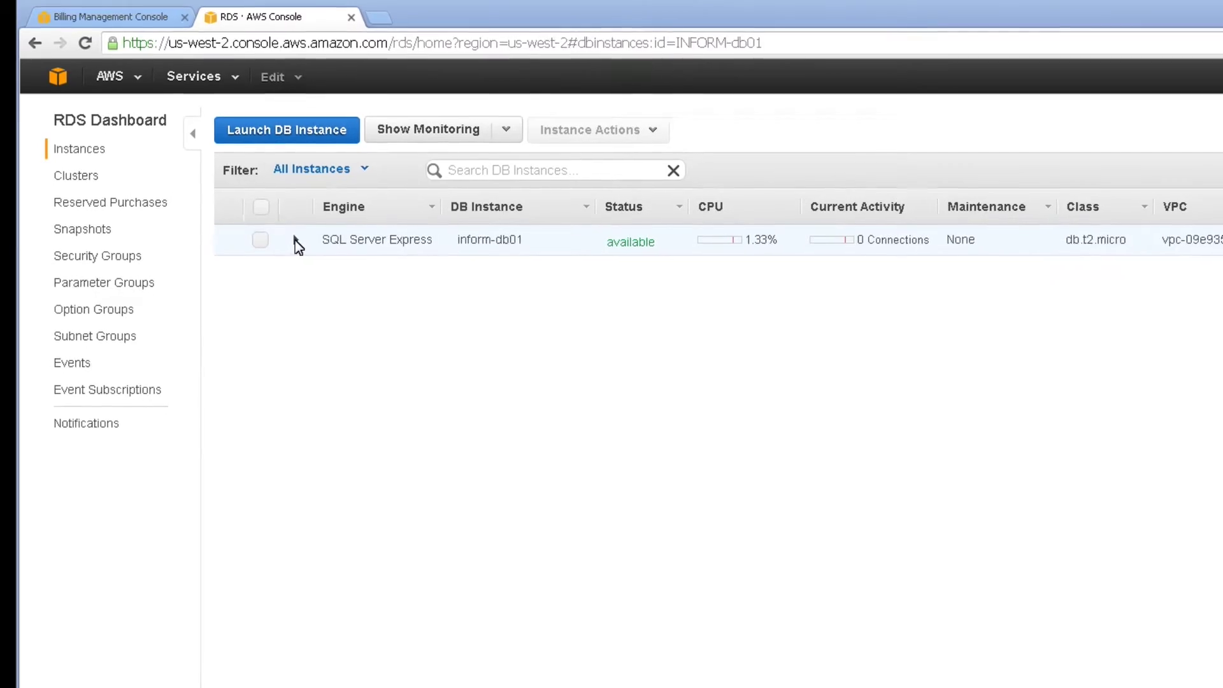
Expand the inform-db01 instance and copy its Endpoint address.
click(295, 240)
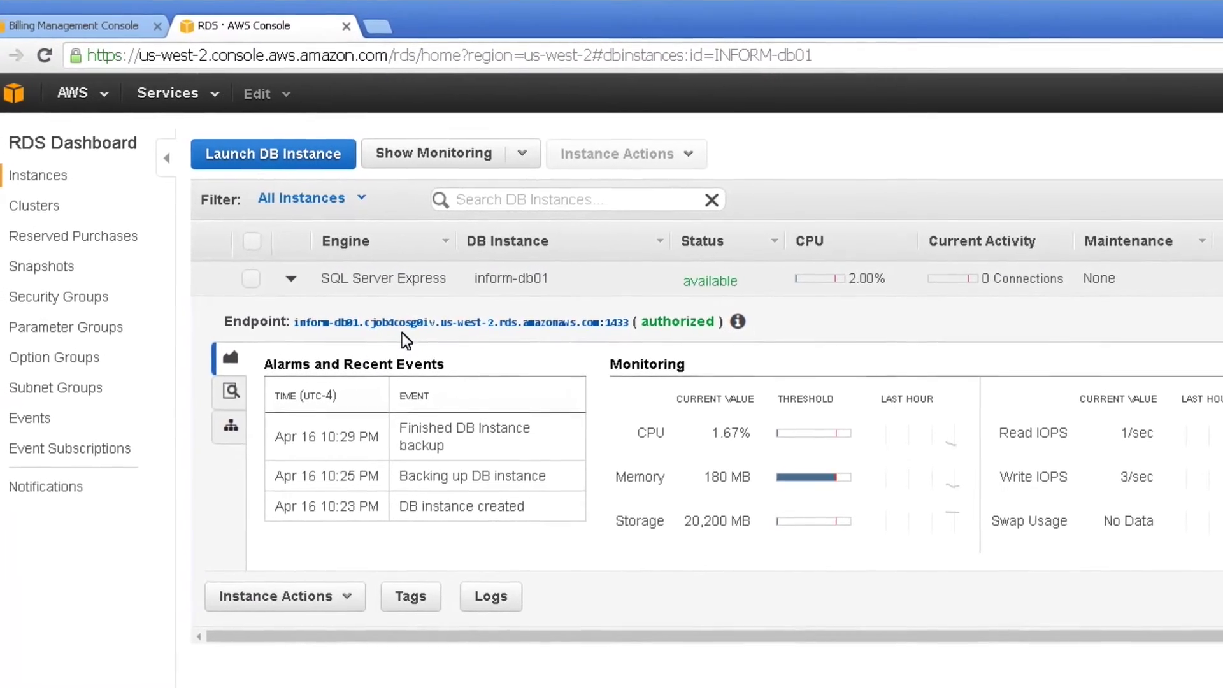
triple_click(408, 325)
right_click(409, 326)
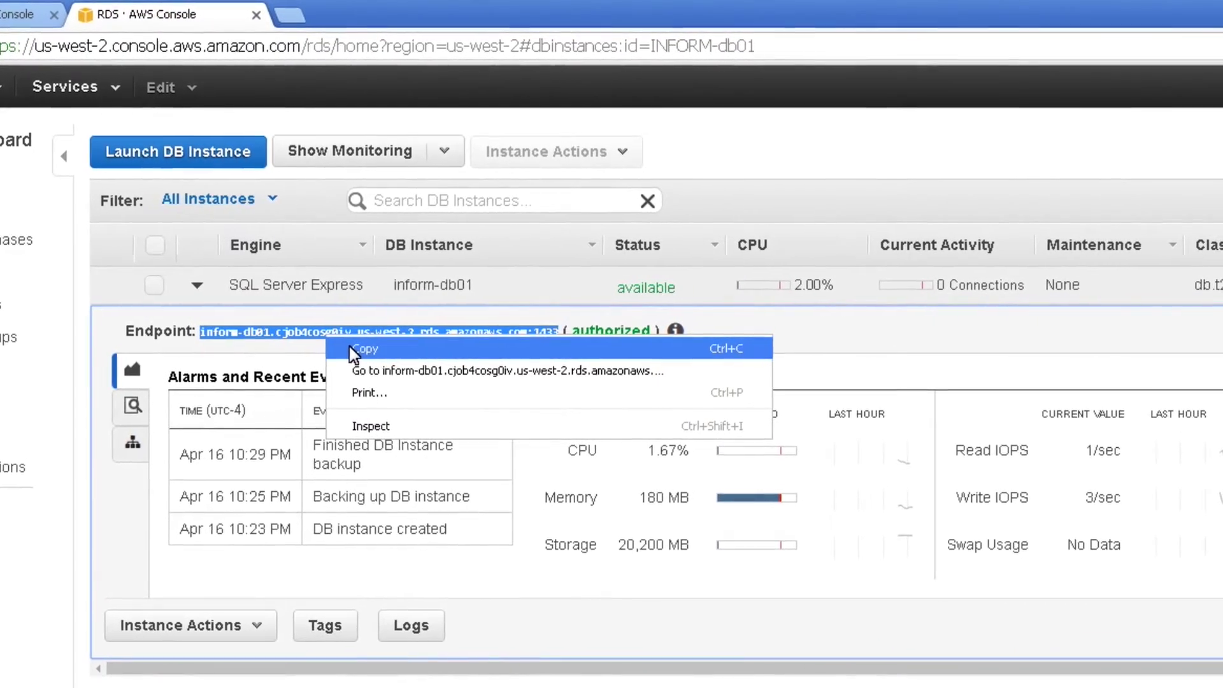
click(360, 349)
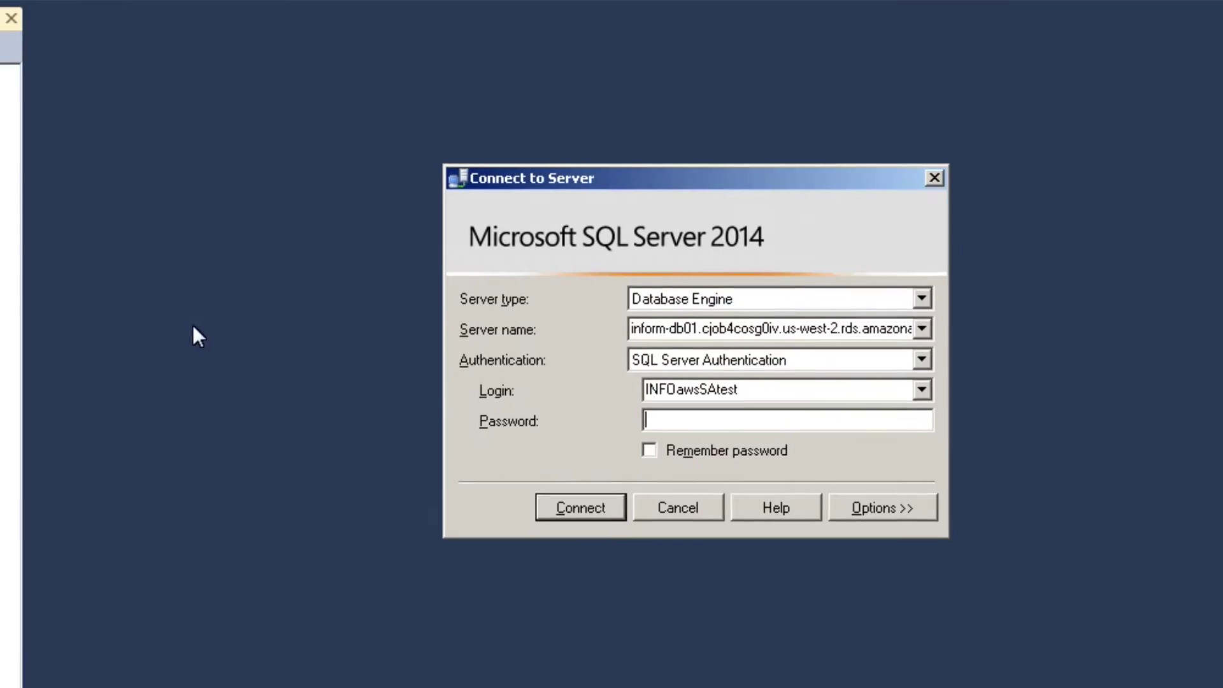
Paste the login password, tick Remember password, try connecting, then cancel the stalled attempt.
double_click(867, 329)
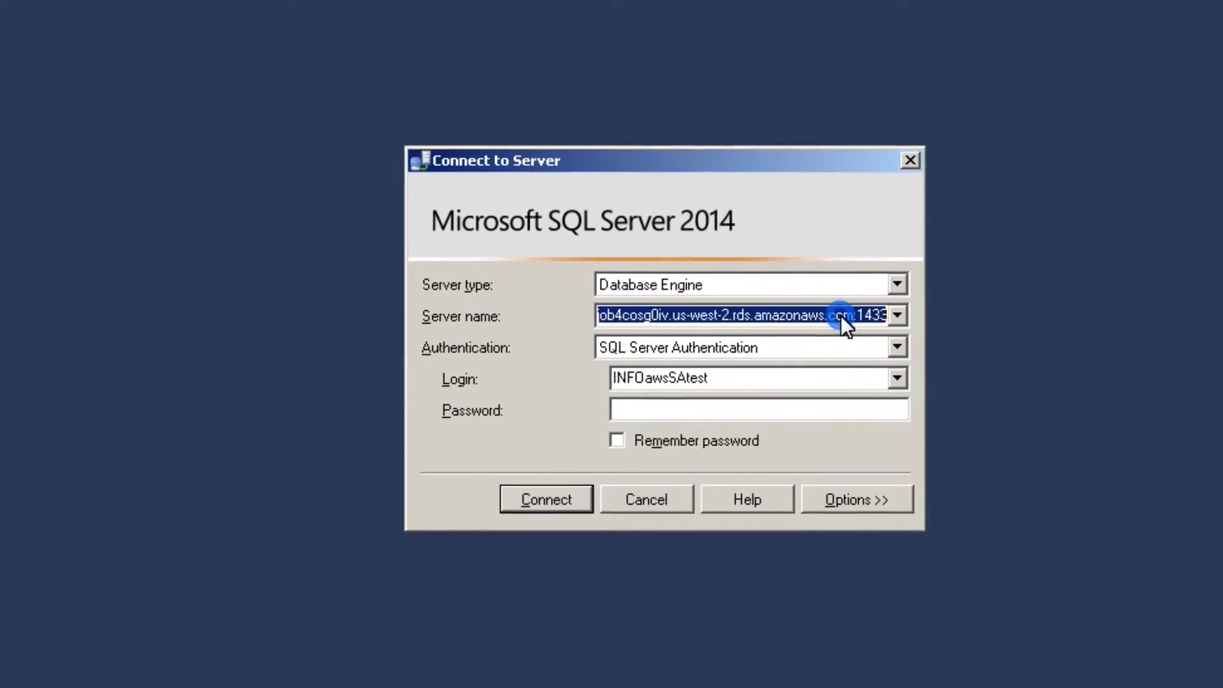
click(825, 314)
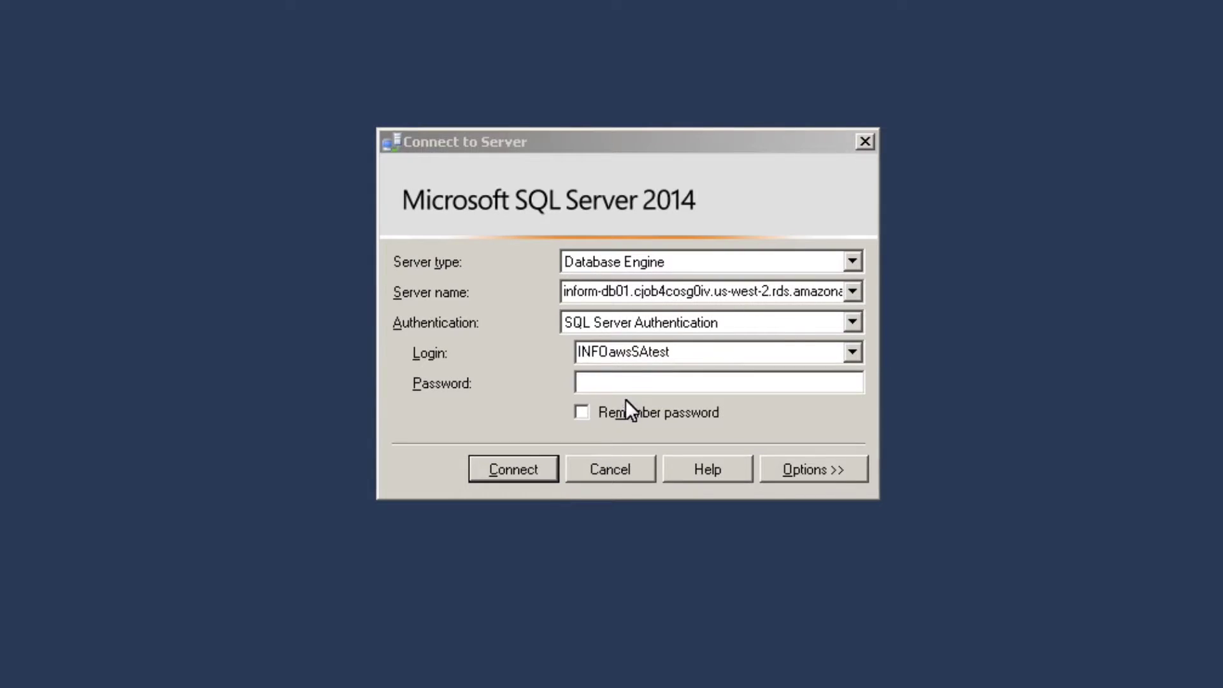
click(632, 381)
key(ctrl+v)
click(582, 413)
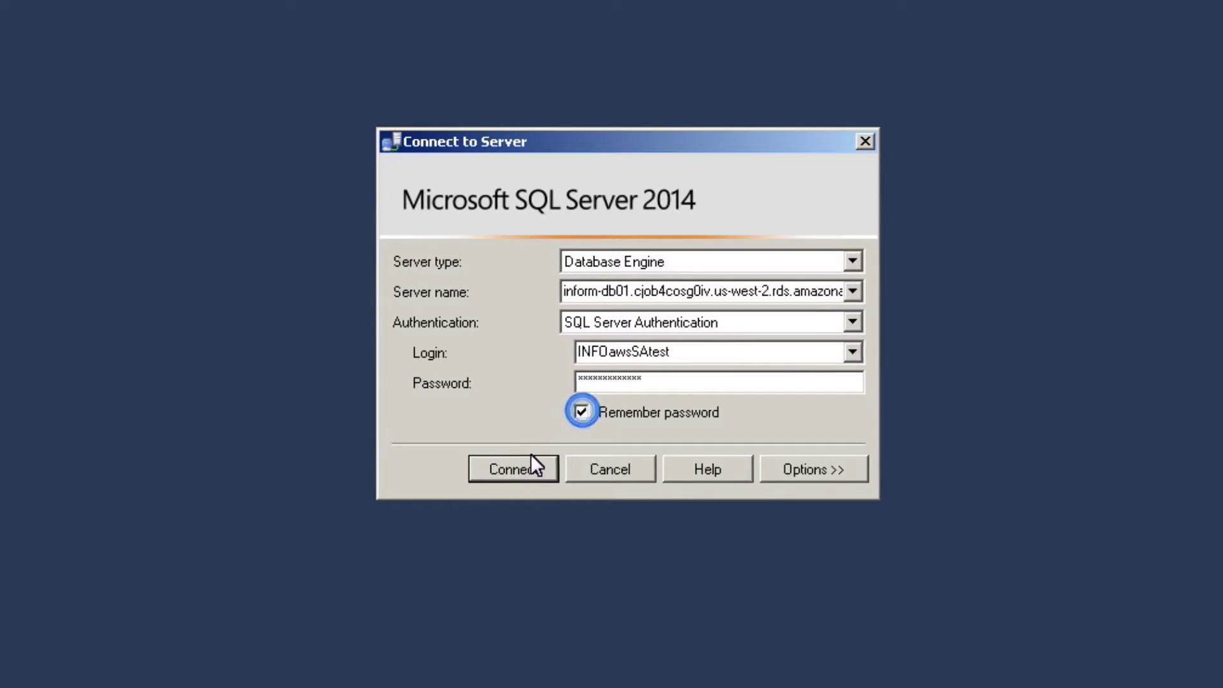
click(513, 468)
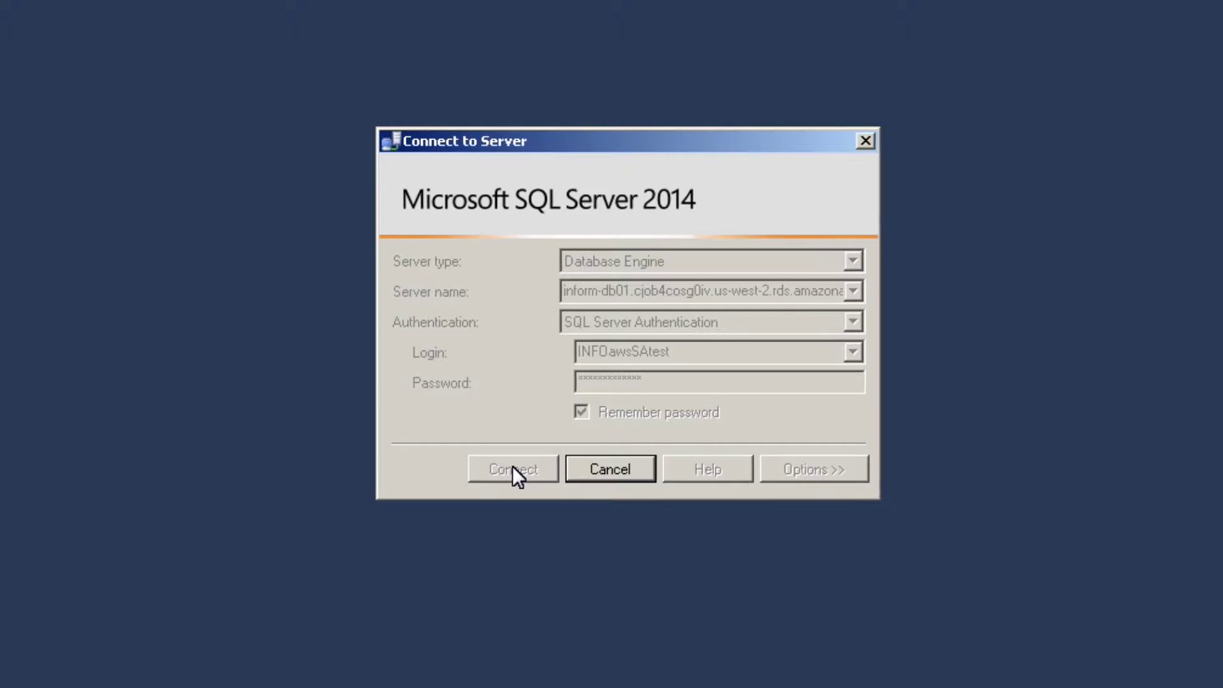
click(583, 472)
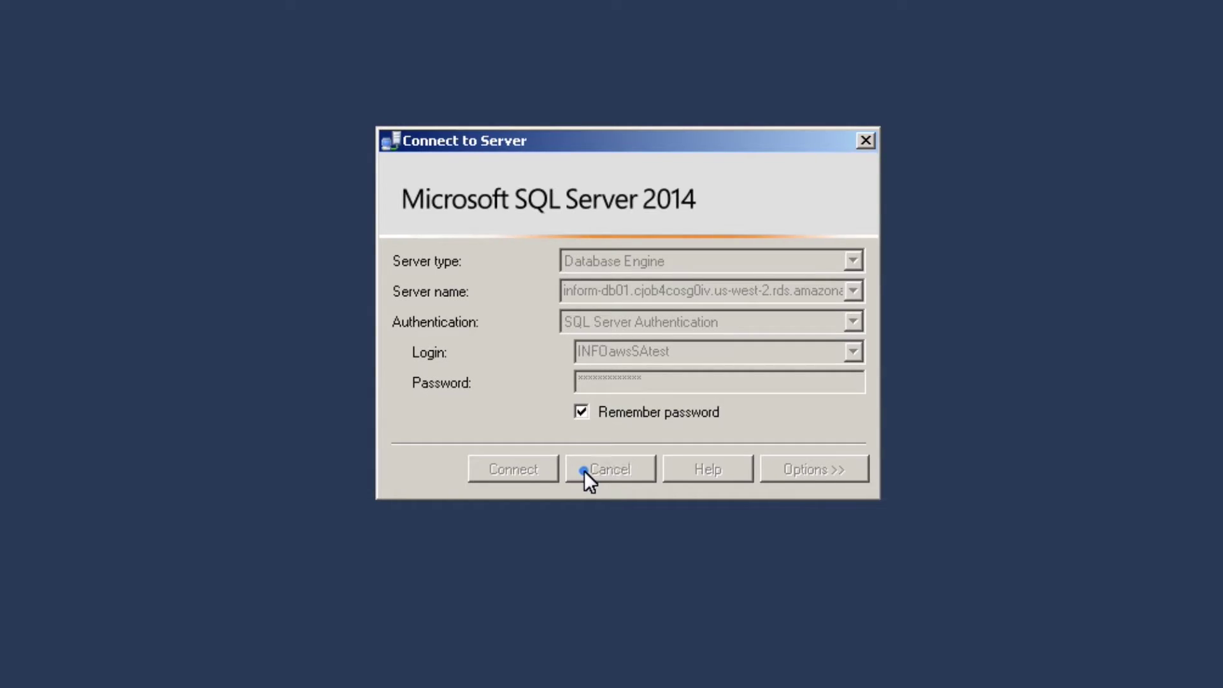
Fix the server name to end with ',1433', connect, and expand Databases and rdsadmin.
click(742, 289)
key(End)
key(Left)
key(Left)
key(Left)
key(Left)
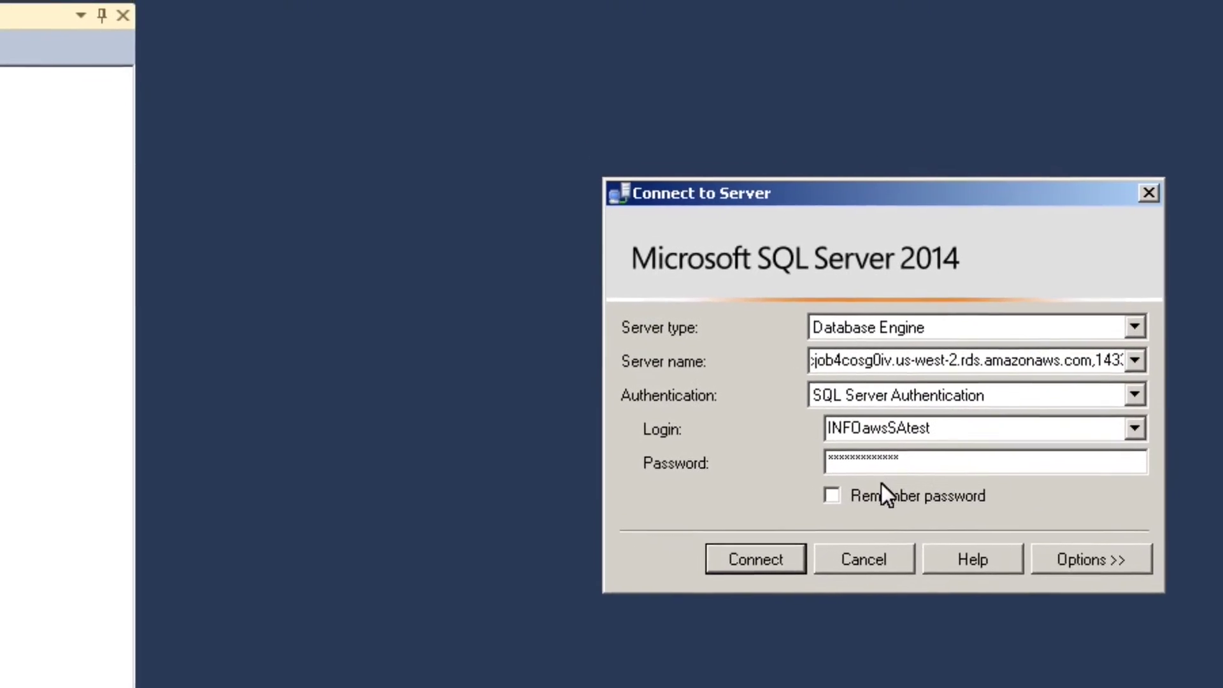
click(749, 467)
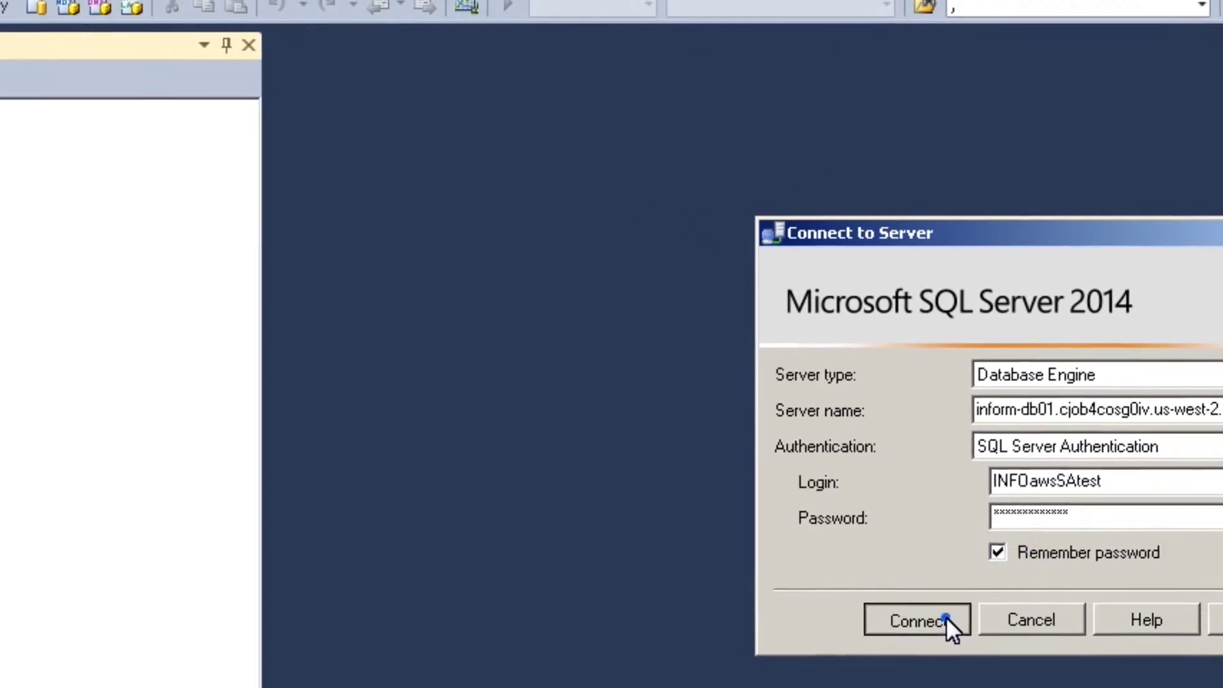
click(866, 591)
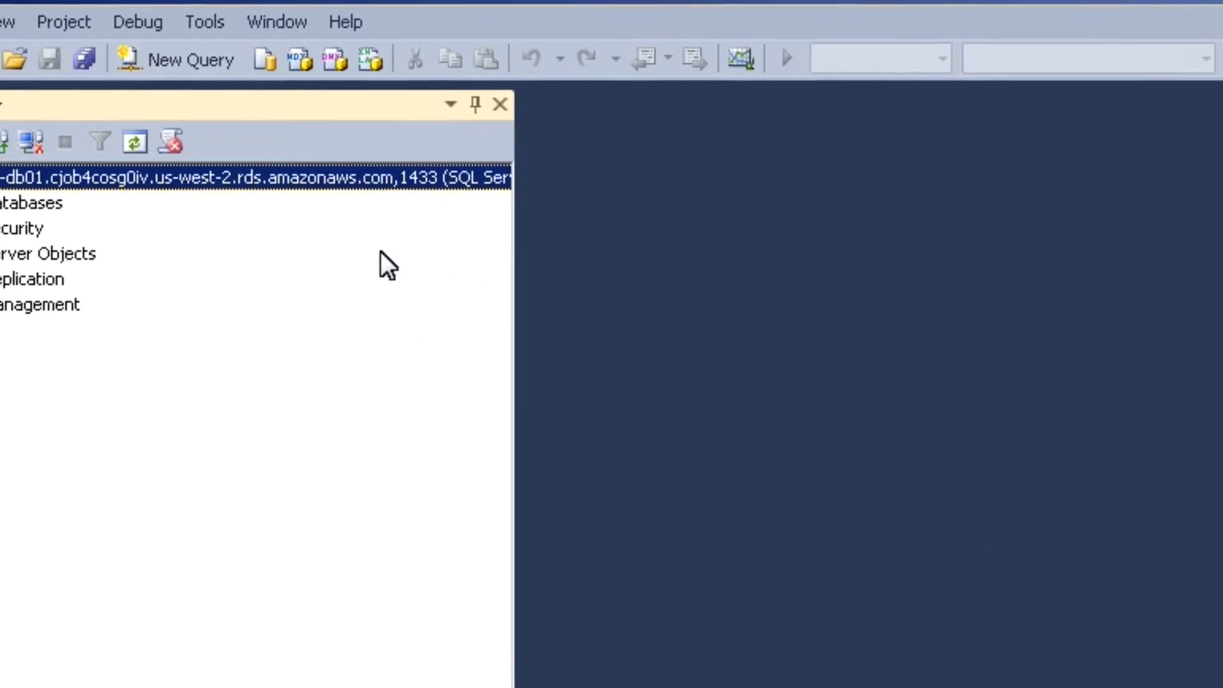
click(1, 223)
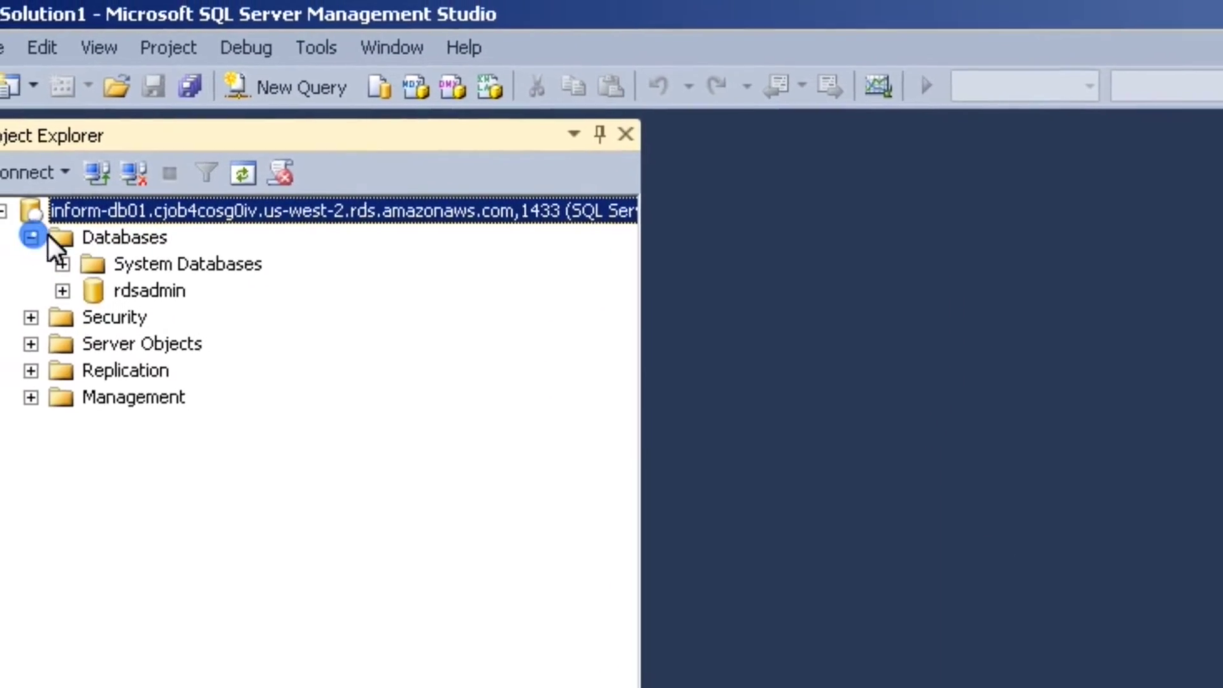
click(104, 305)
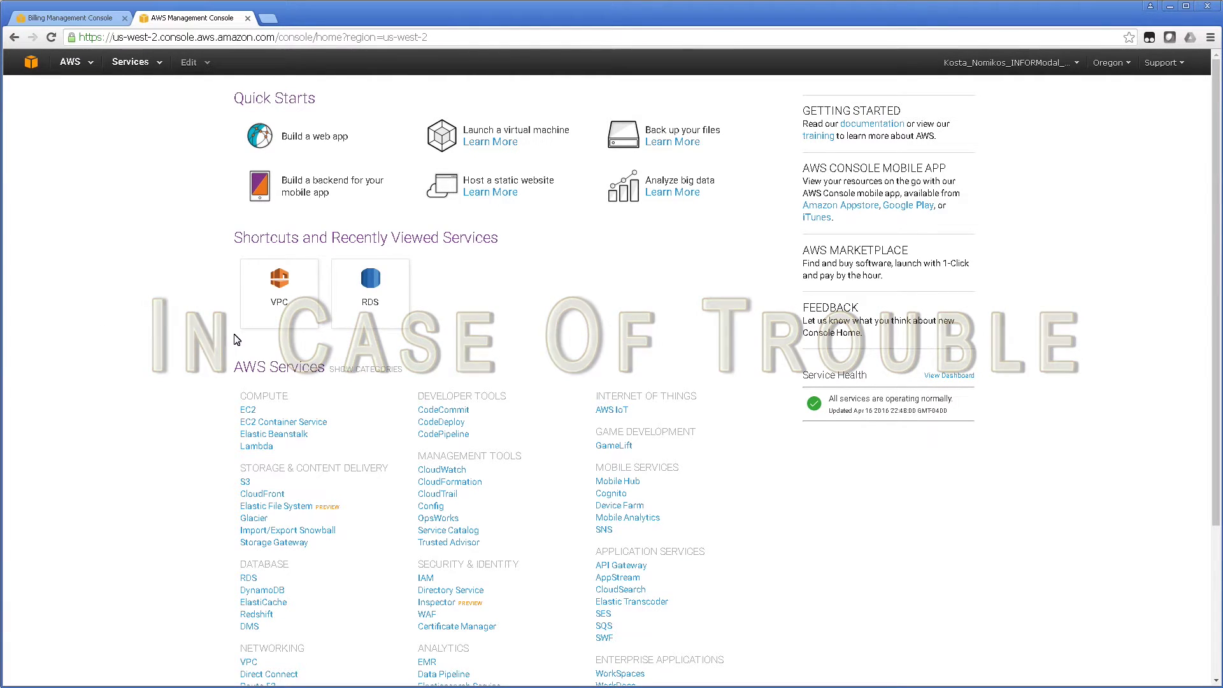
Open the VPC service and list its VPCs, showing the single default VPC.
click(269, 293)
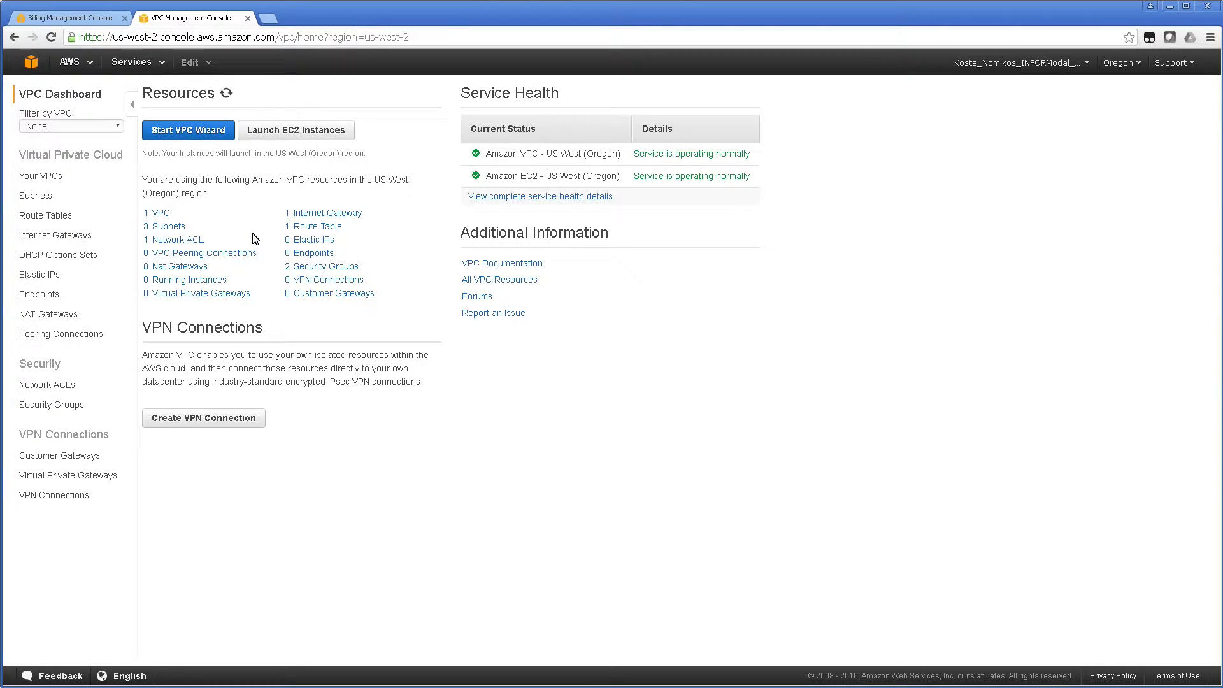
click(158, 214)
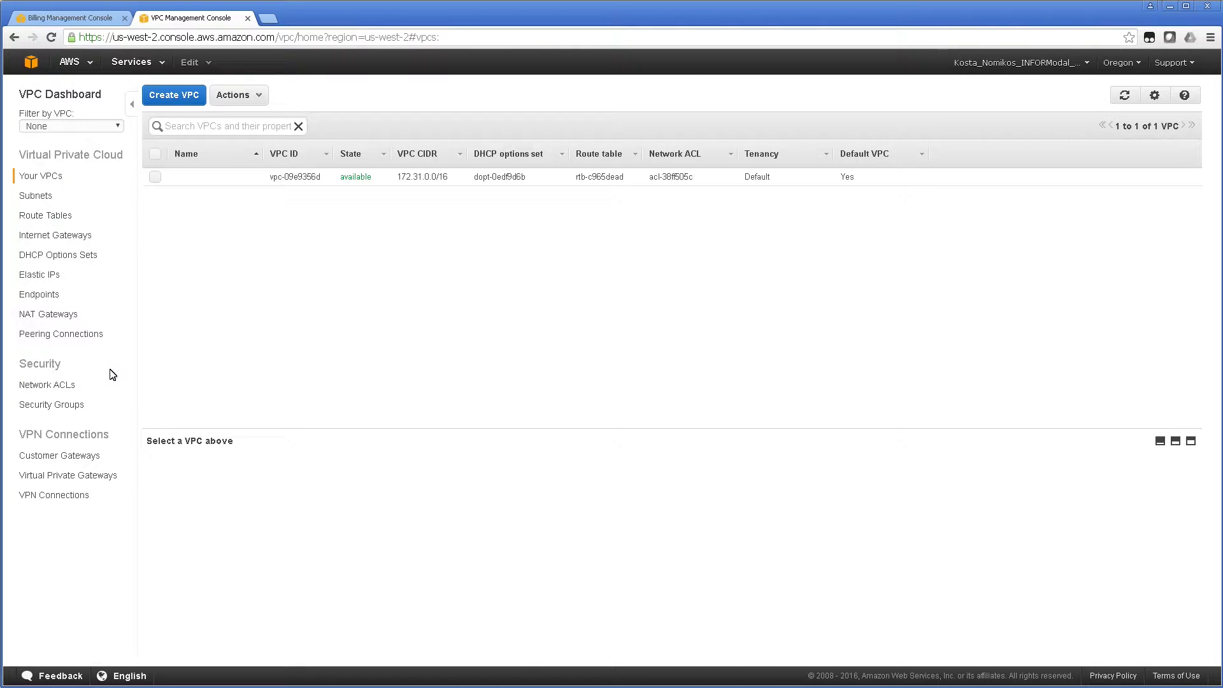
Review the VPC's network ACL, then list the VPC's security groups.
click(46, 384)
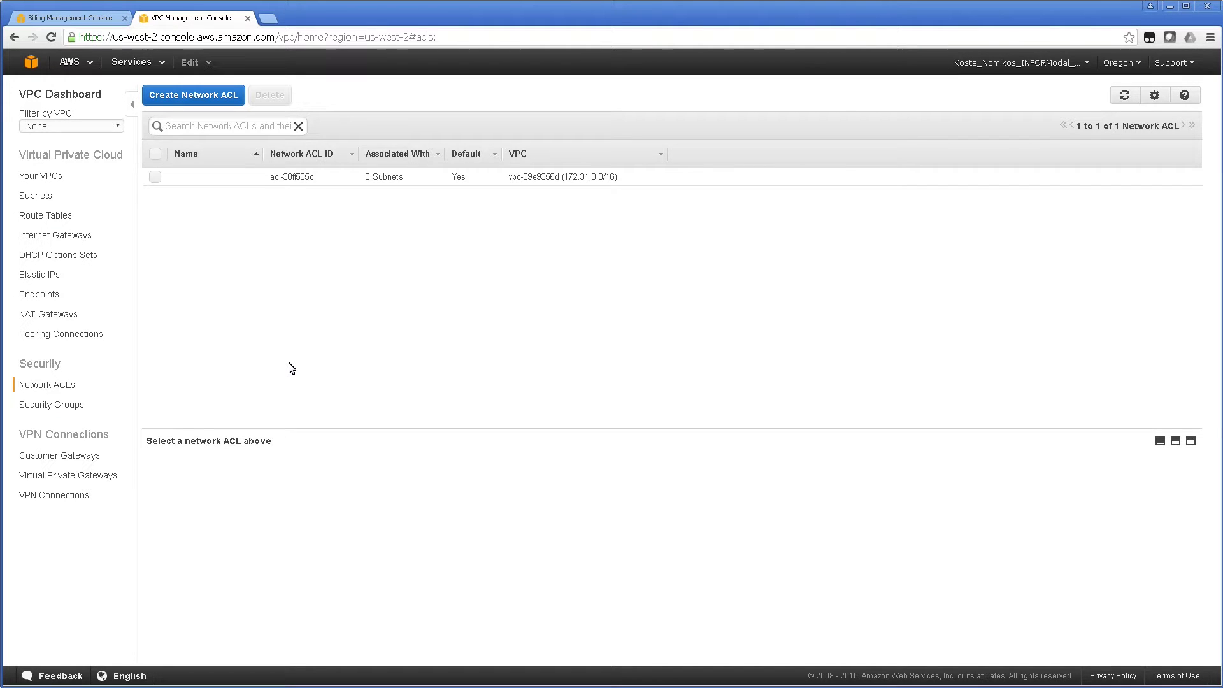
click(73, 405)
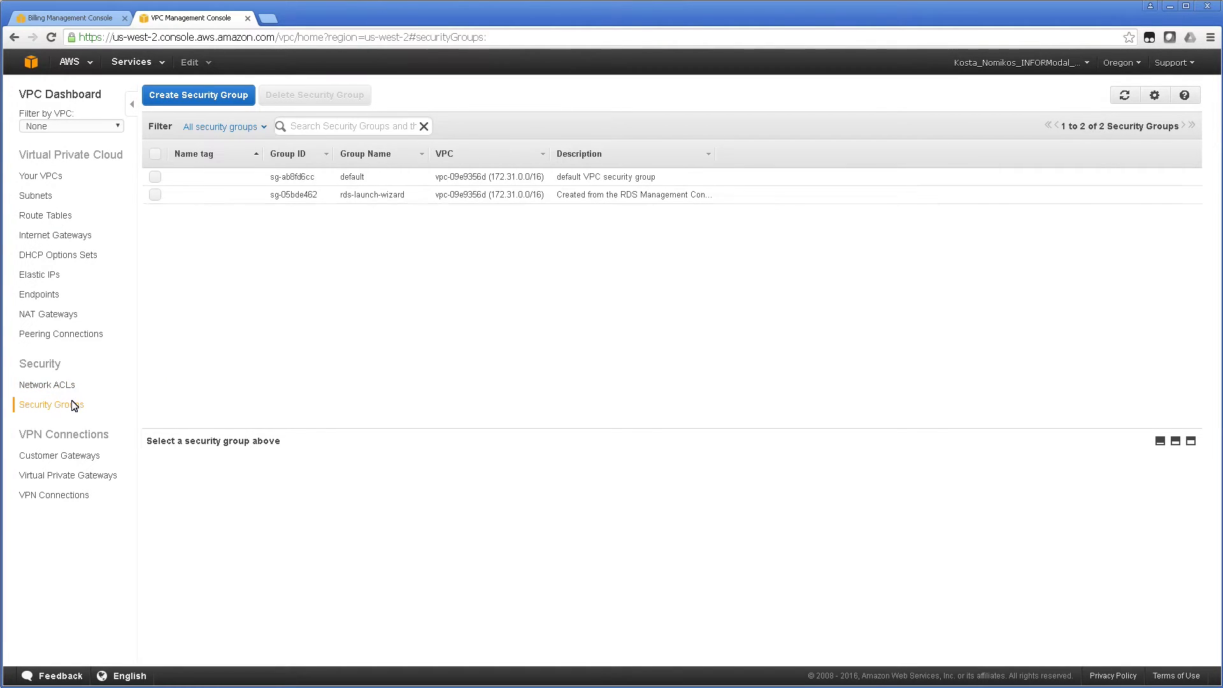
Select rds-launch-wizard and highlight its inbound rule's source address and port 1433.
click(355, 182)
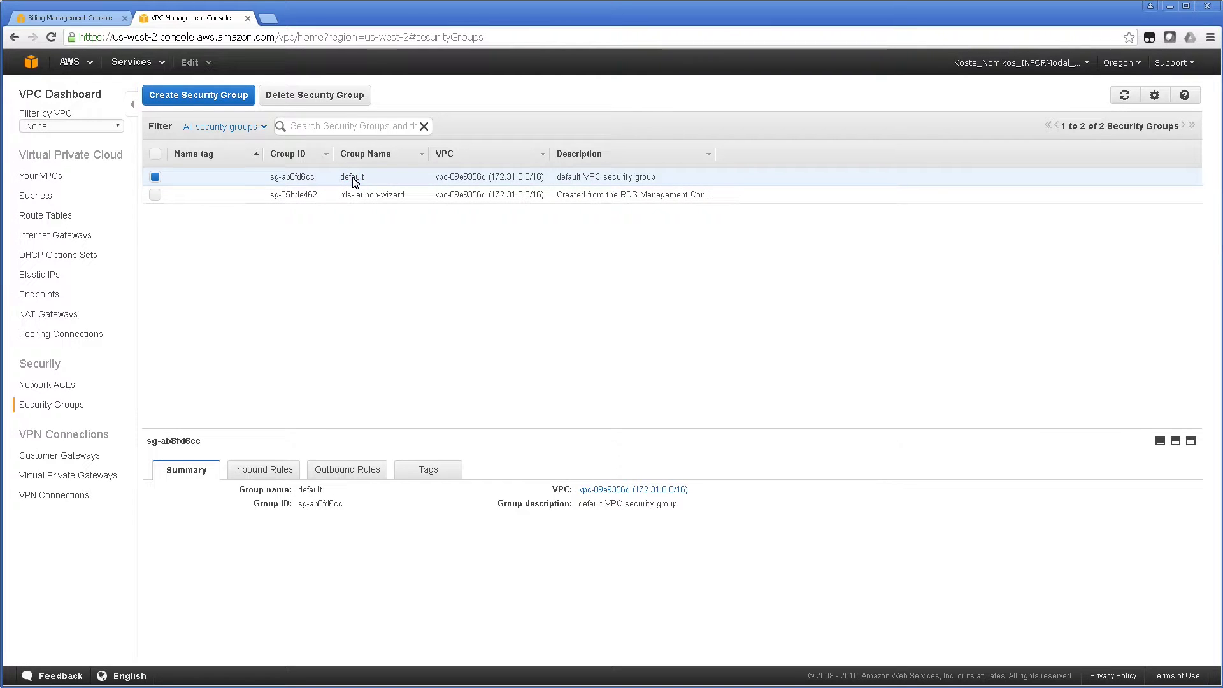
click(156, 178)
click(155, 193)
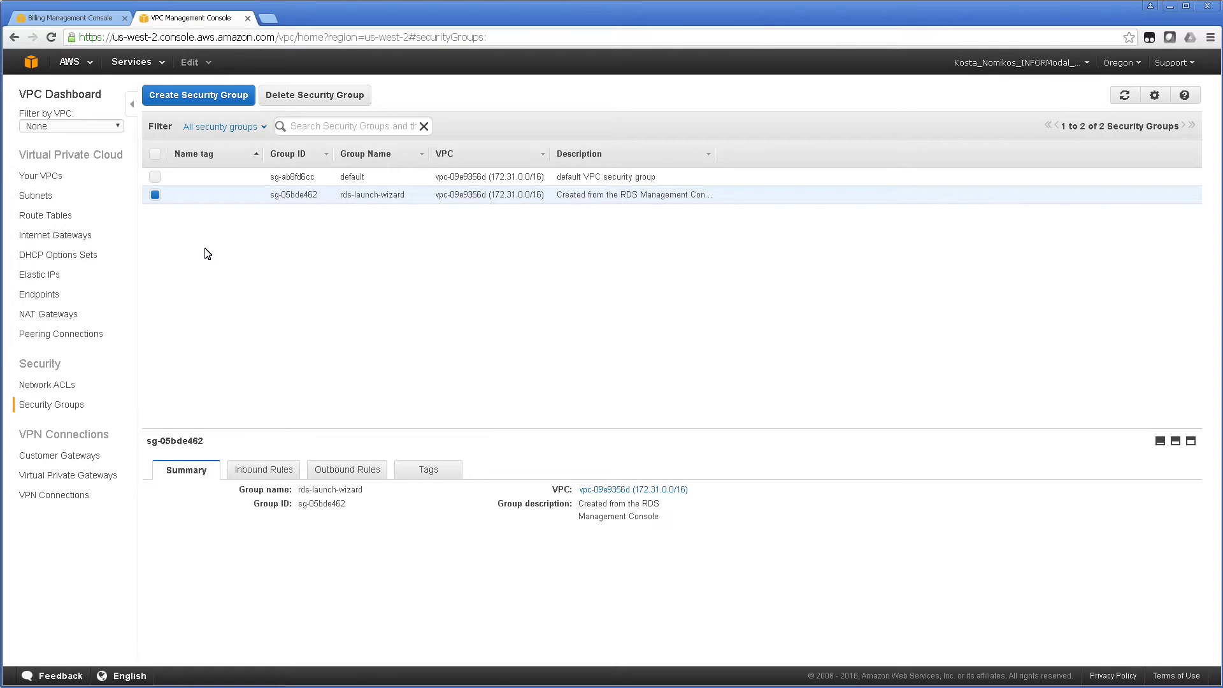
click(268, 479)
drag(320, 541, 384, 544)
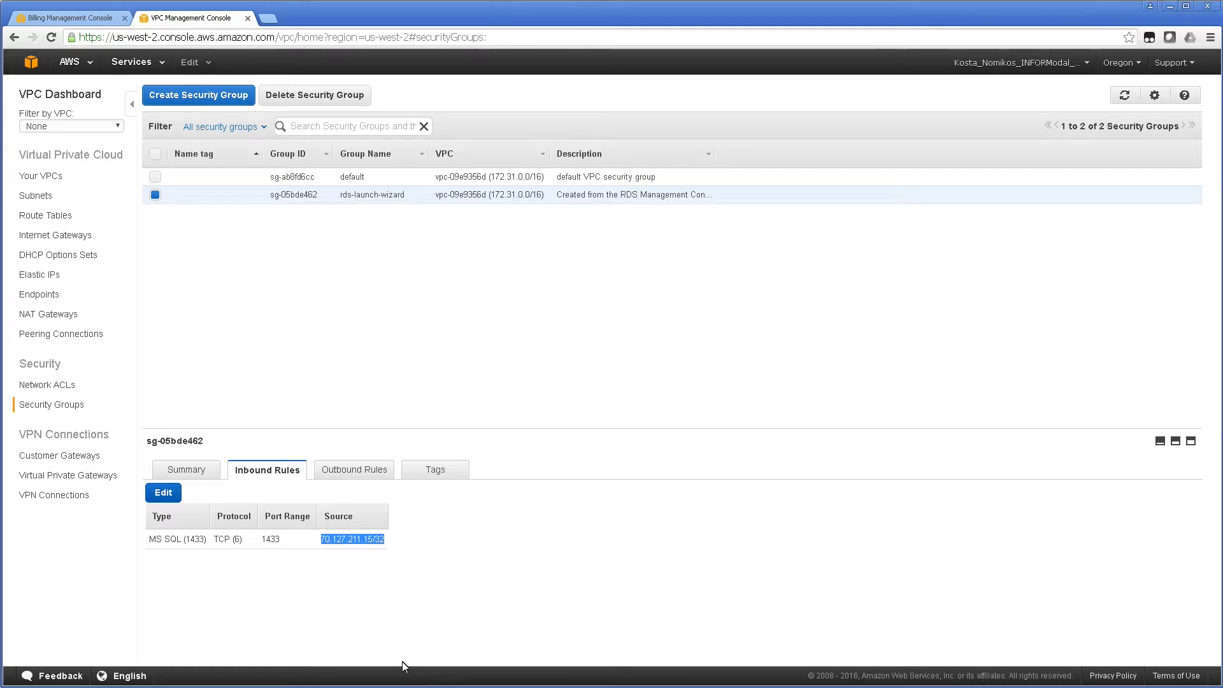
double_click(269, 543)
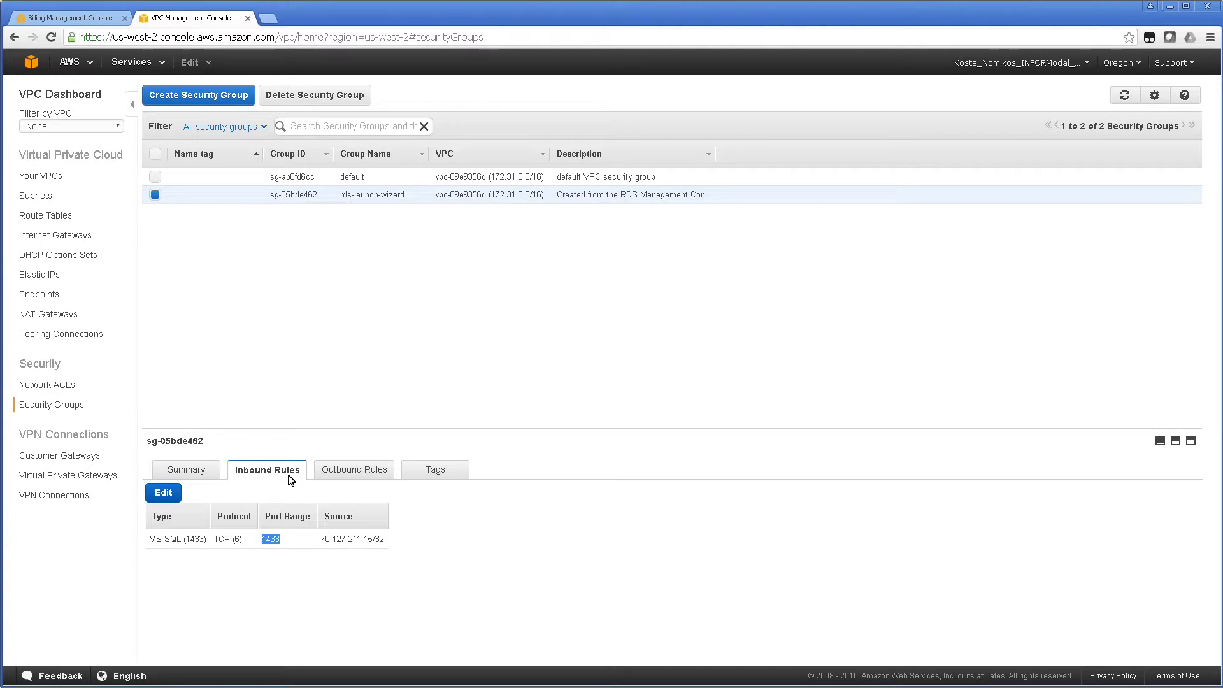
click(351, 473)
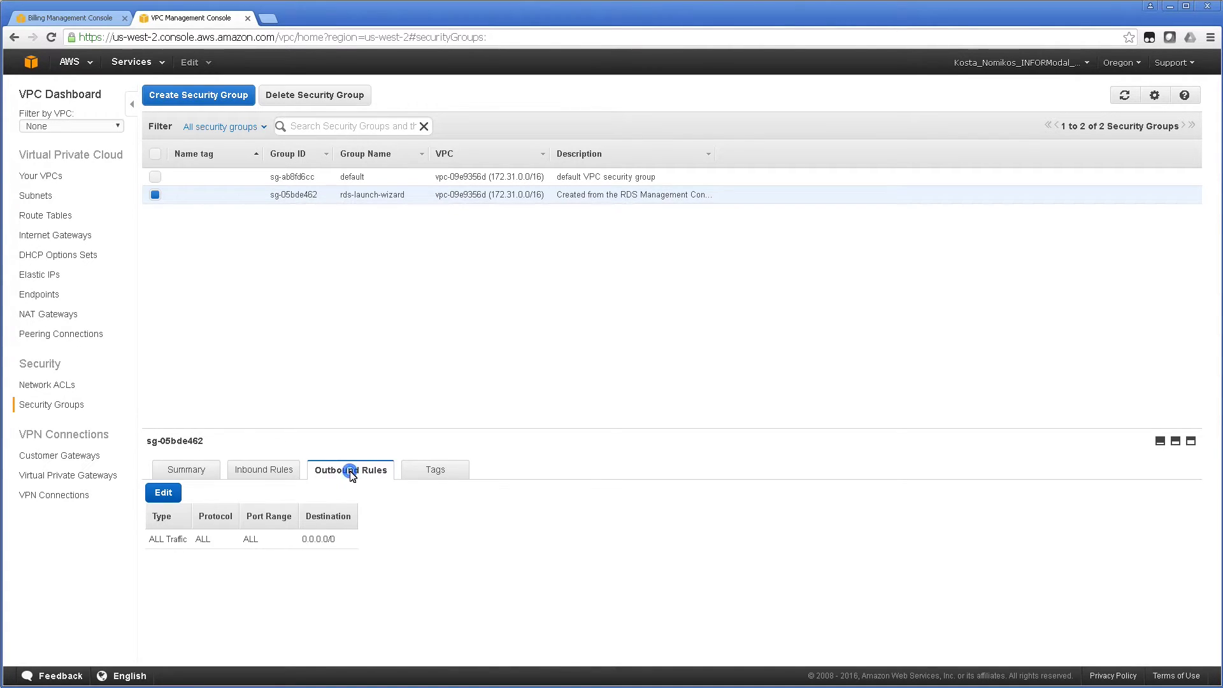
click(283, 471)
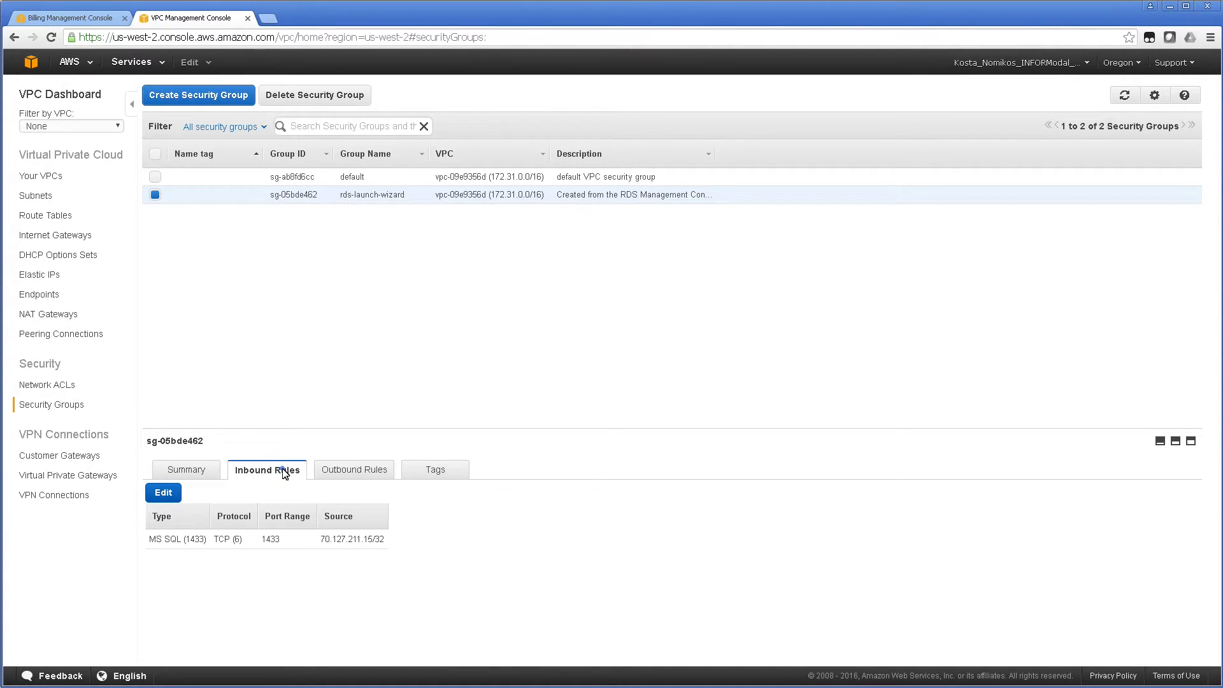
click(338, 477)
click(153, 540)
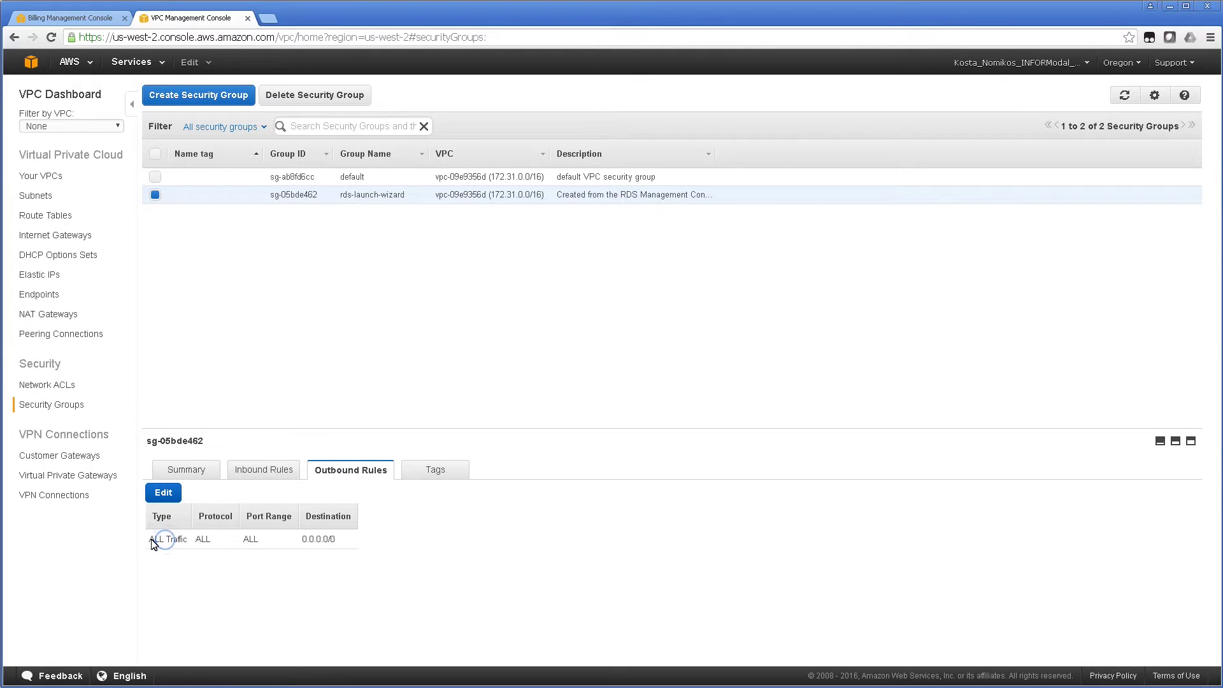
drag(153, 540, 349, 543)
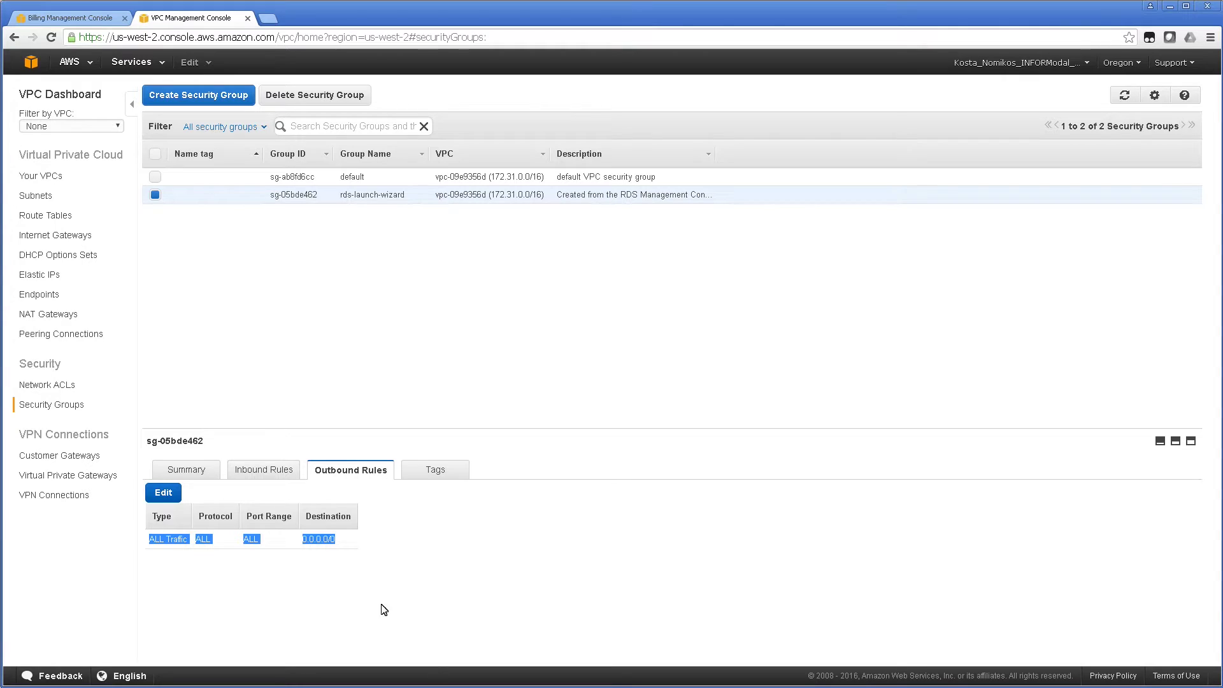
click(342, 540)
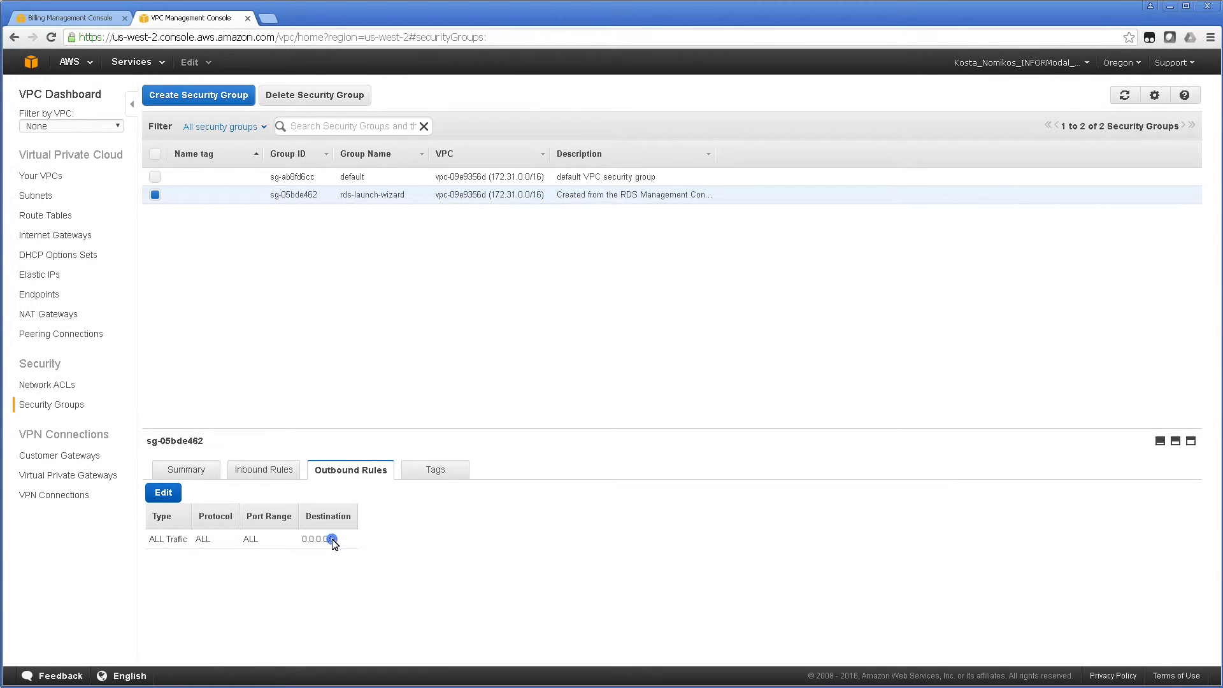
click(264, 470)
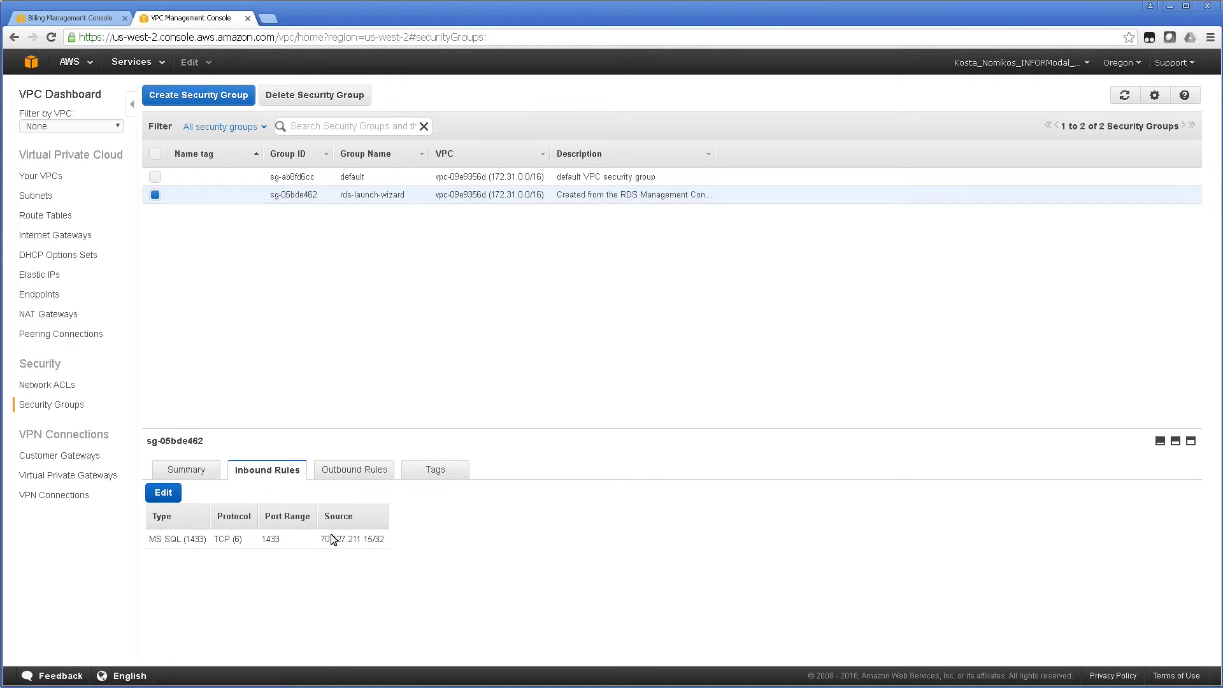
drag(322, 540, 395, 540)
click(408, 540)
click(268, 18)
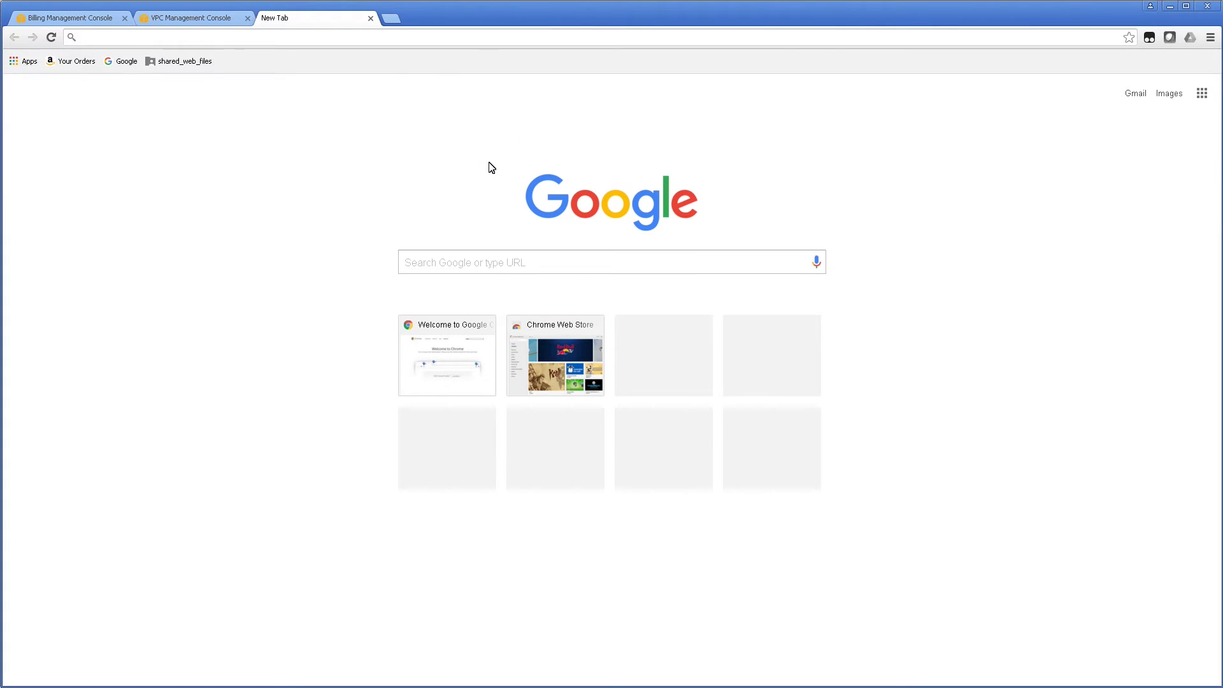
click(427, 262)
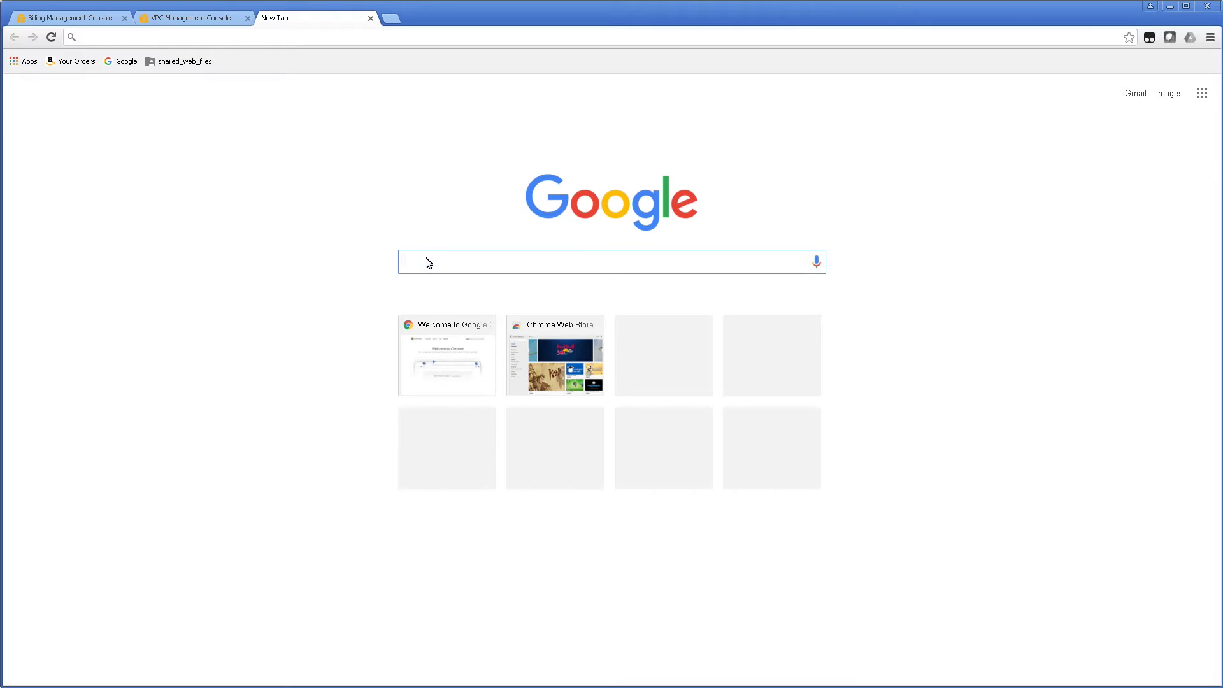
text(what's my ip)
key(Return)
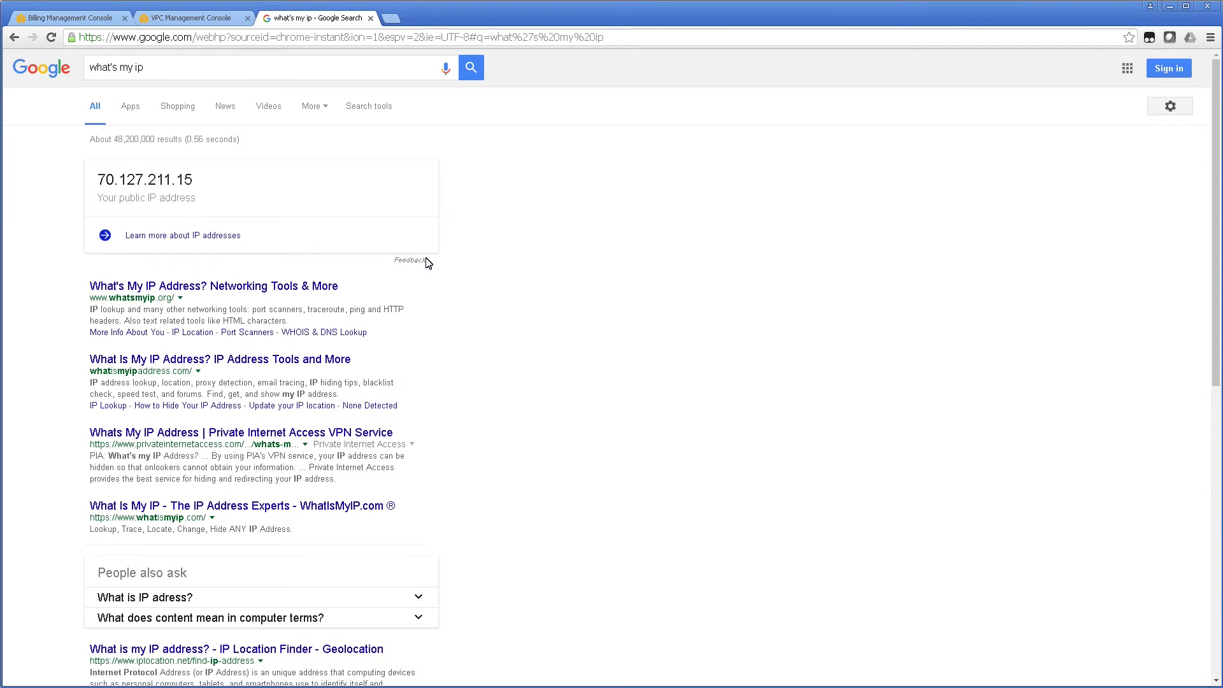
drag(203, 186, 101, 189)
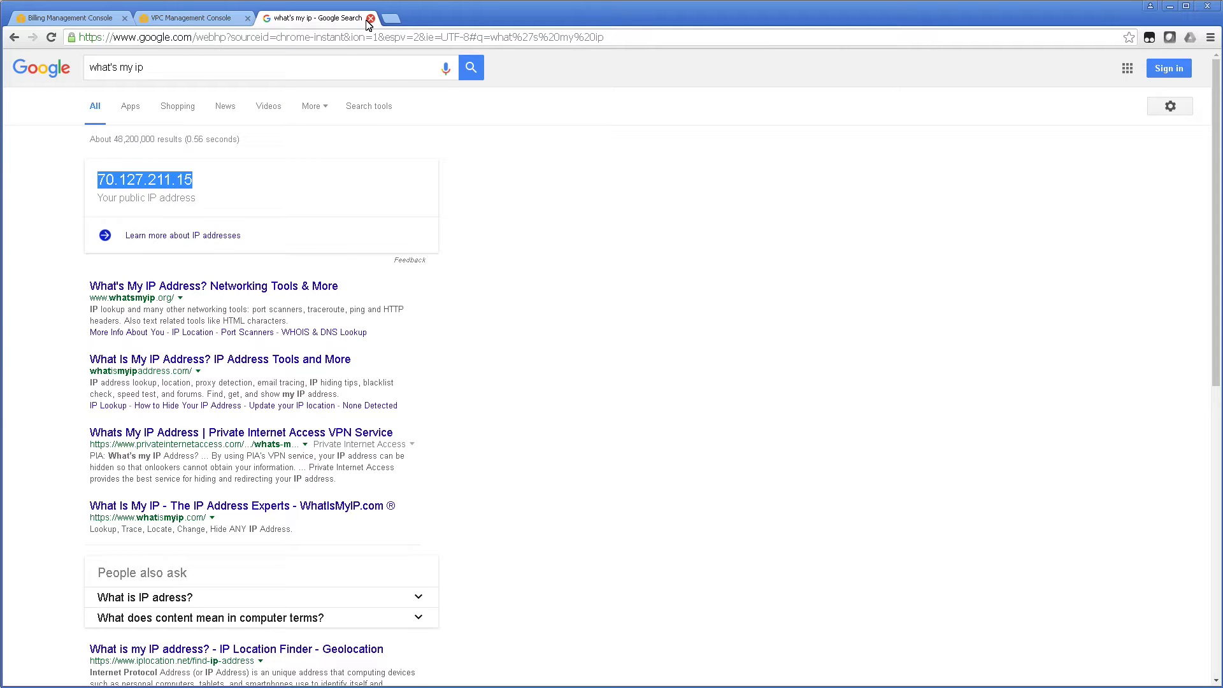
click(210, 19)
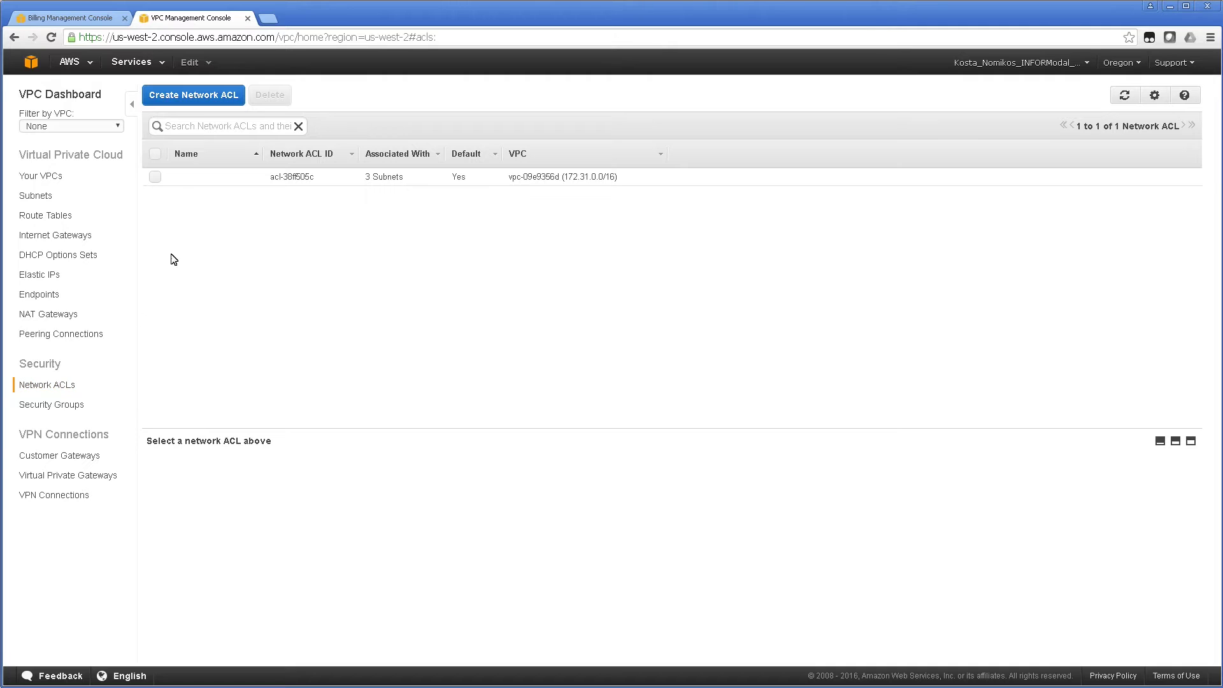
Check the default ACL's inbound, outbound and subnet association tabs, view Subnets, then return home.
click(155, 177)
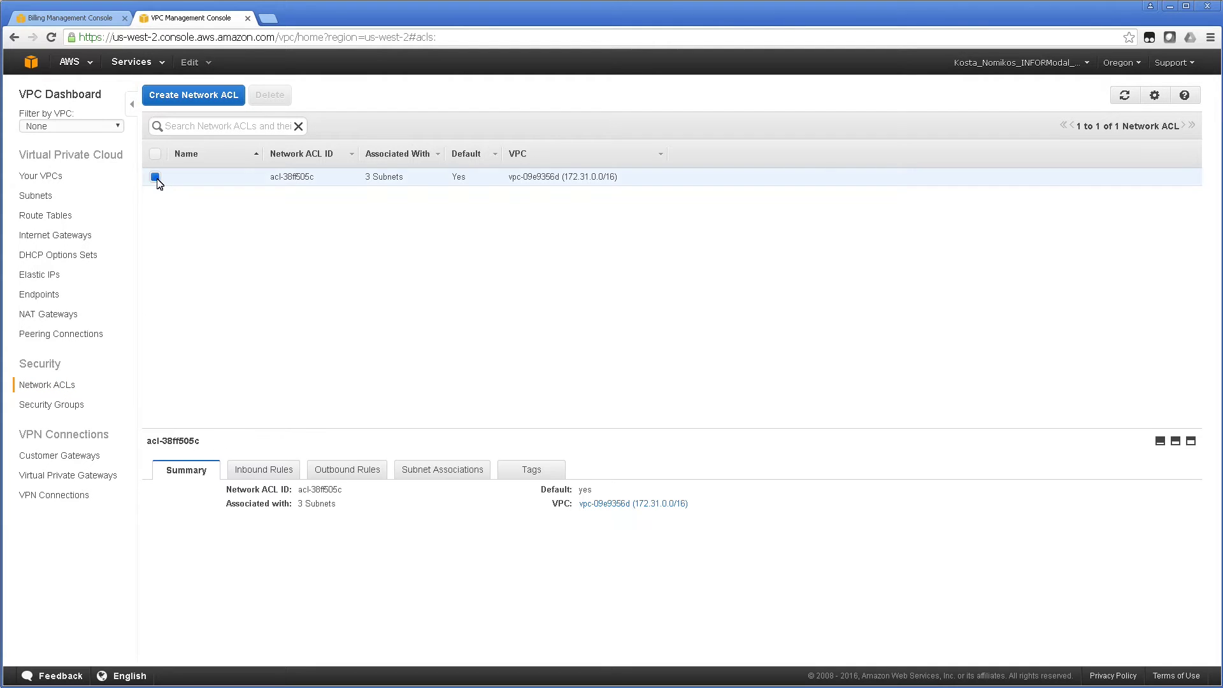
click(264, 479)
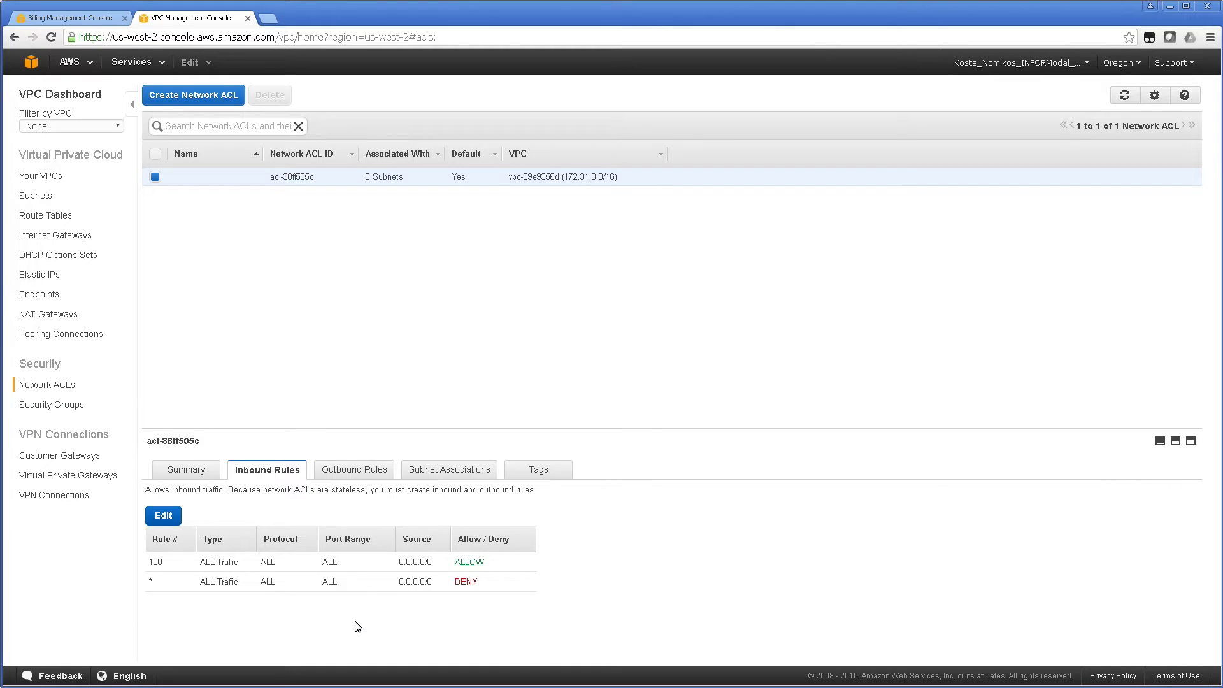
click(353, 470)
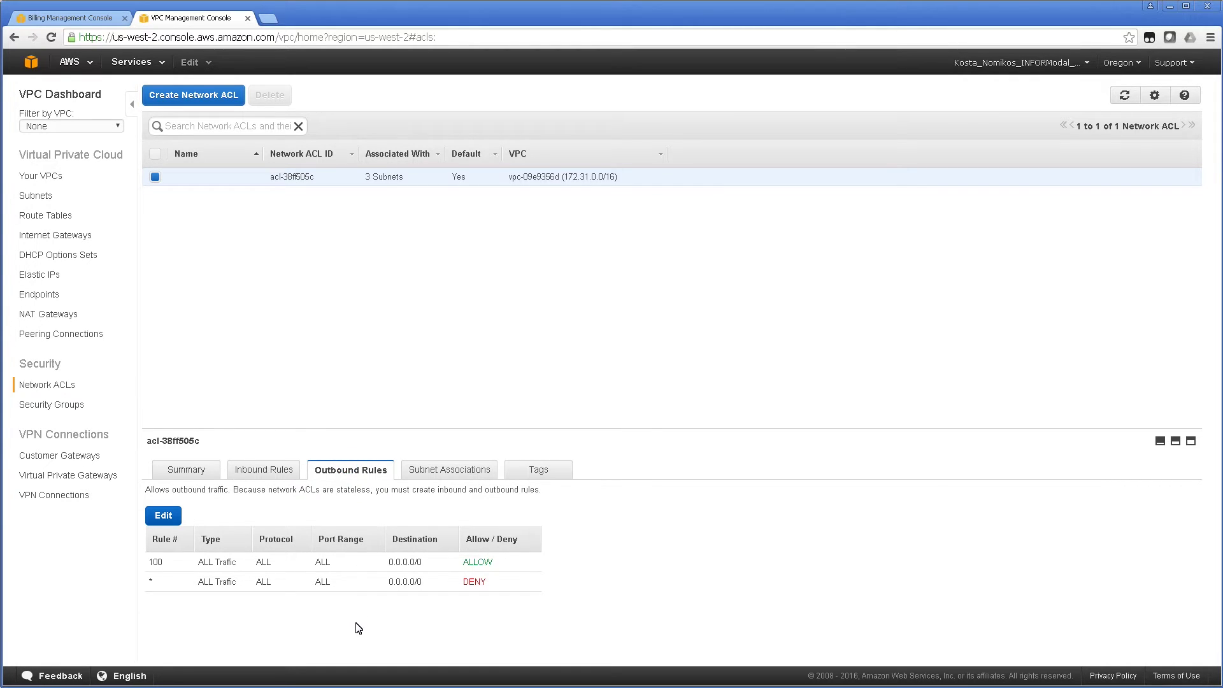
click(449, 478)
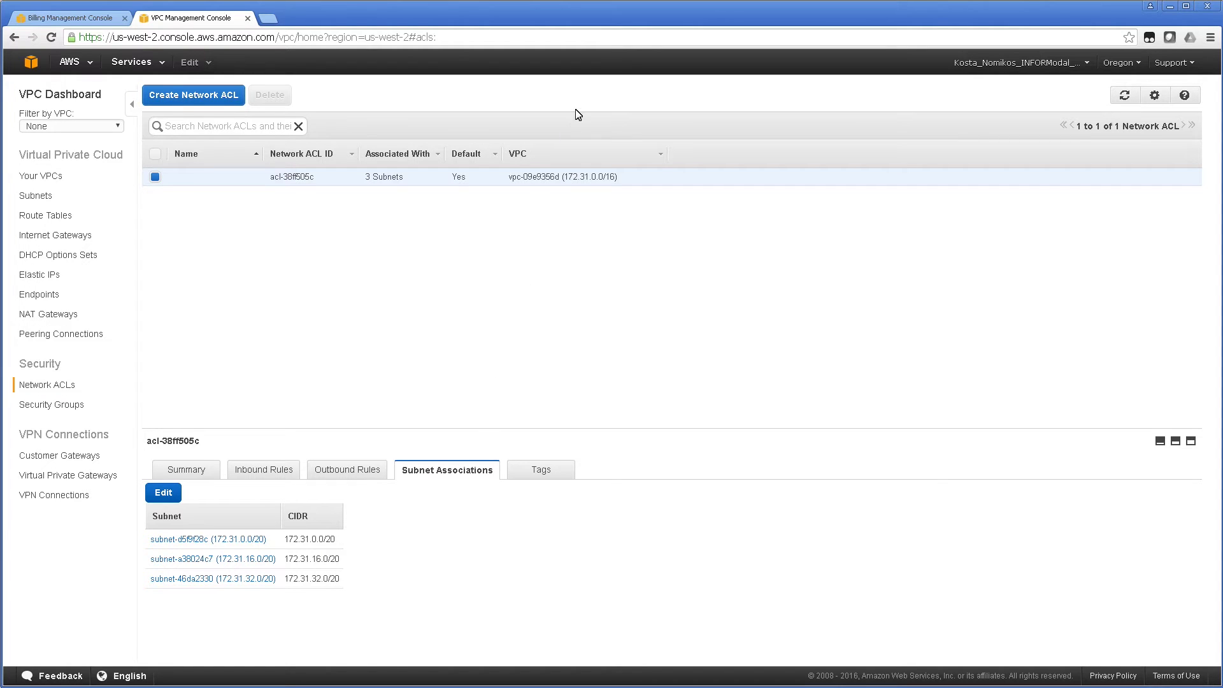
click(35, 198)
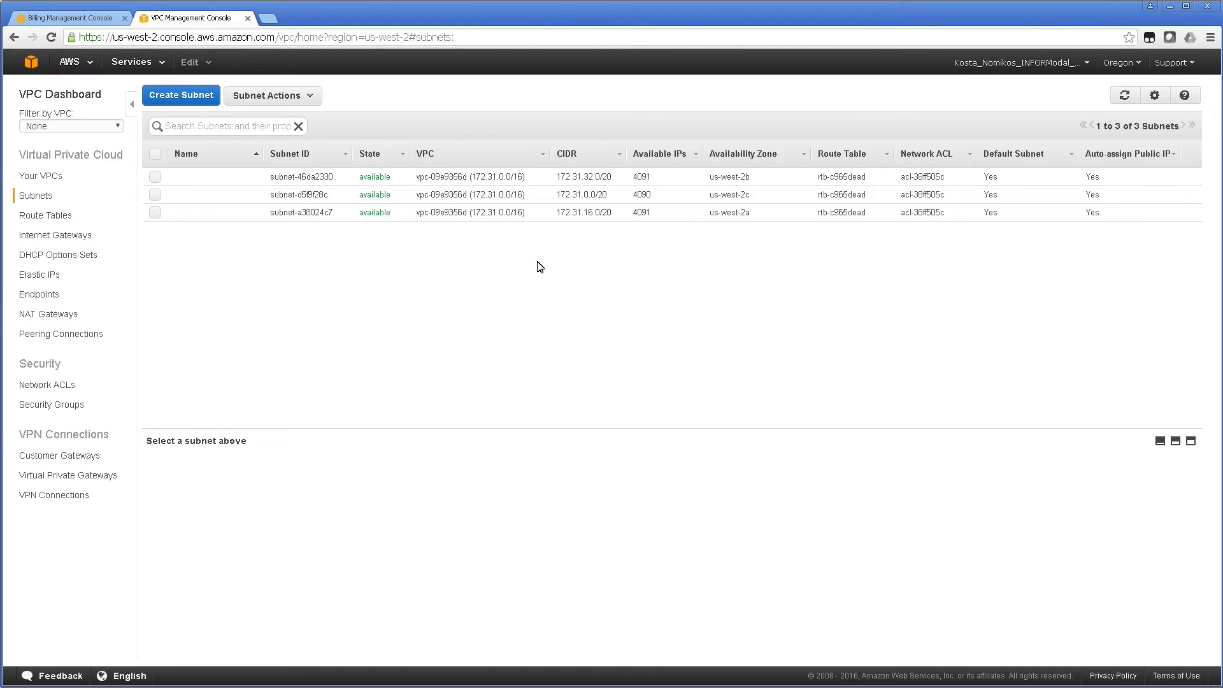
click(31, 62)
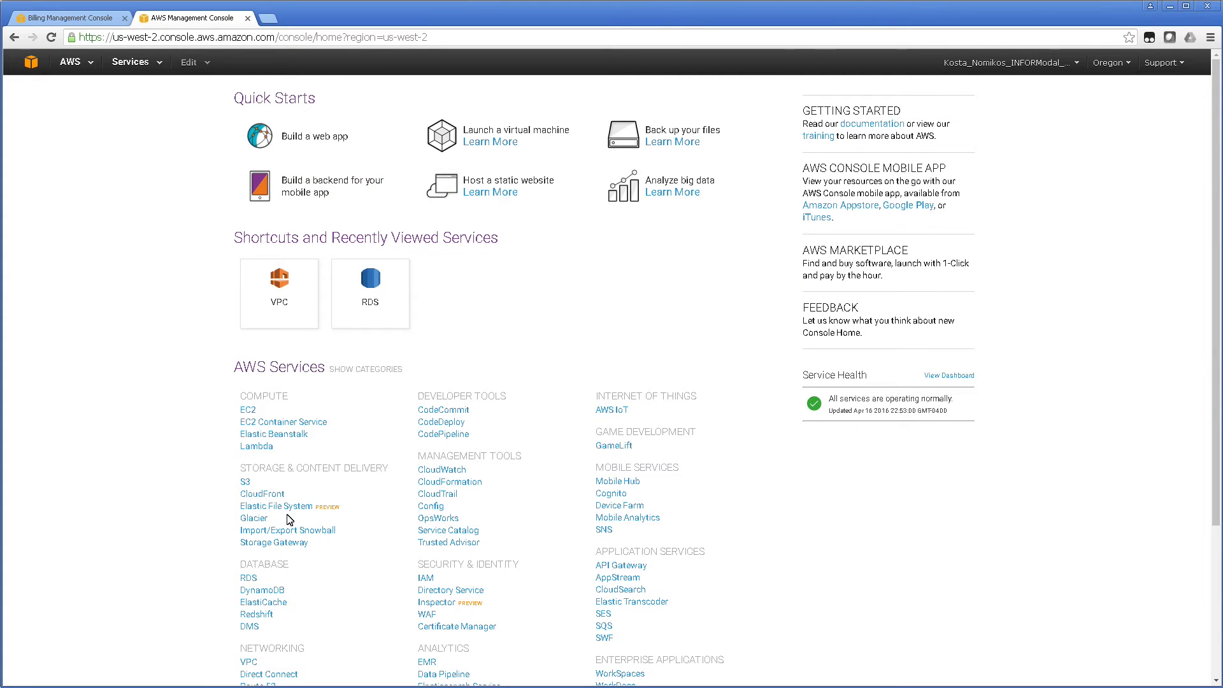
In RDS Instances, expand inform-db01, copy its endpoint, and switch back to Management Studio.
click(248, 579)
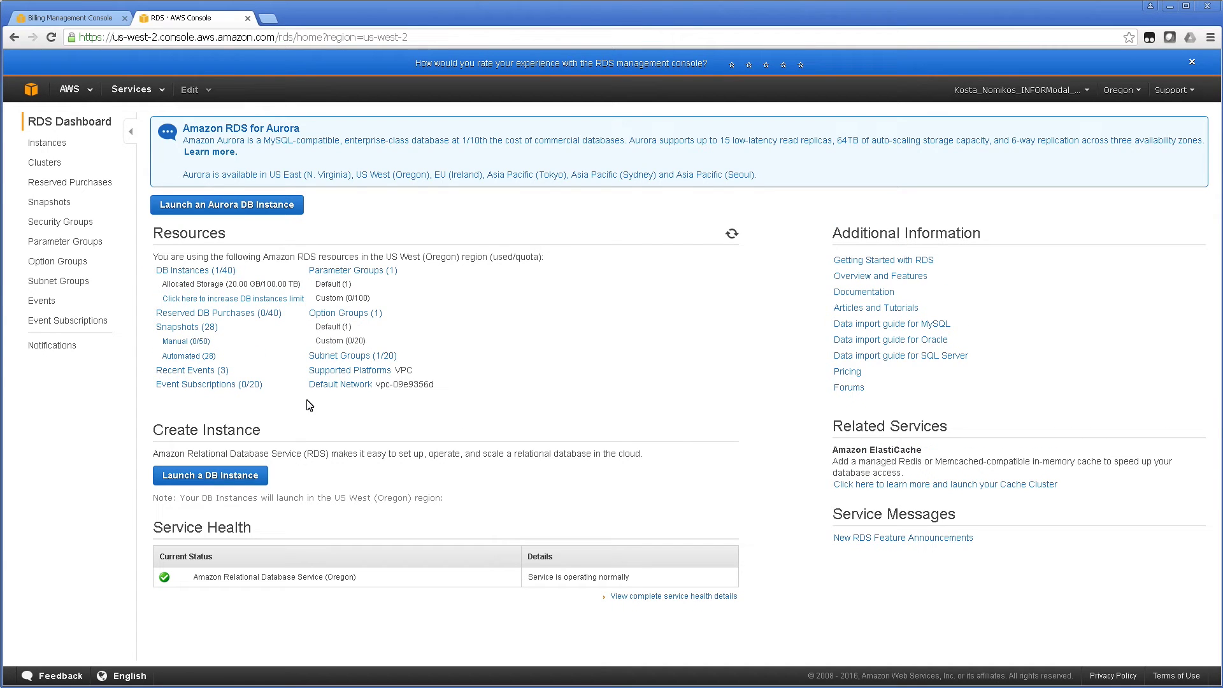
click(197, 272)
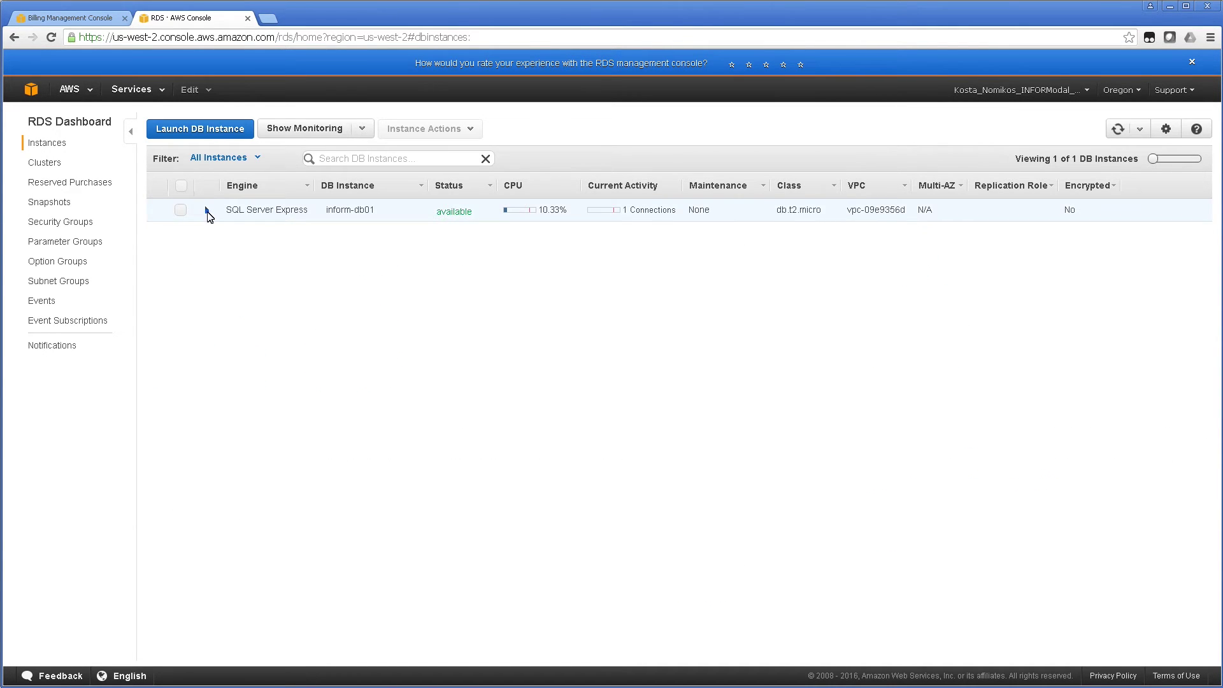
click(207, 210)
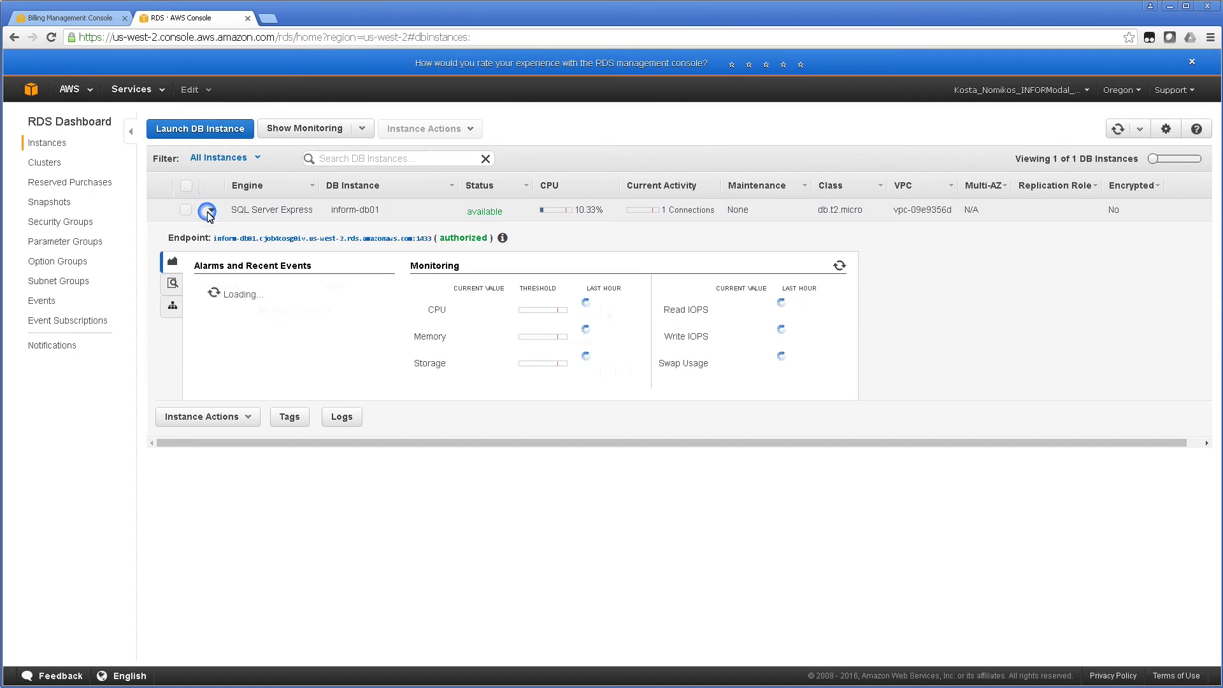
triple_click(325, 244)
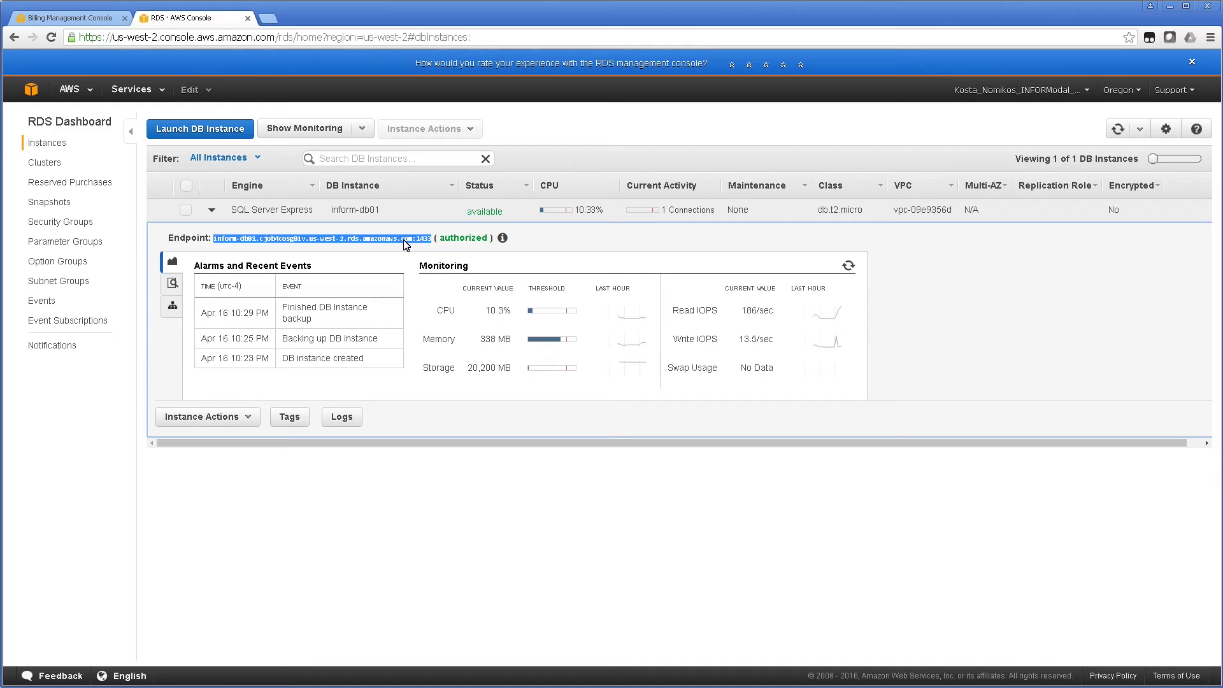
key(ctrl+plus)
key(ctrl+plus)
key(ctrl+plus)
key(ctrl+plus)
key(ctrl+plus)
key(ctrl+plus)
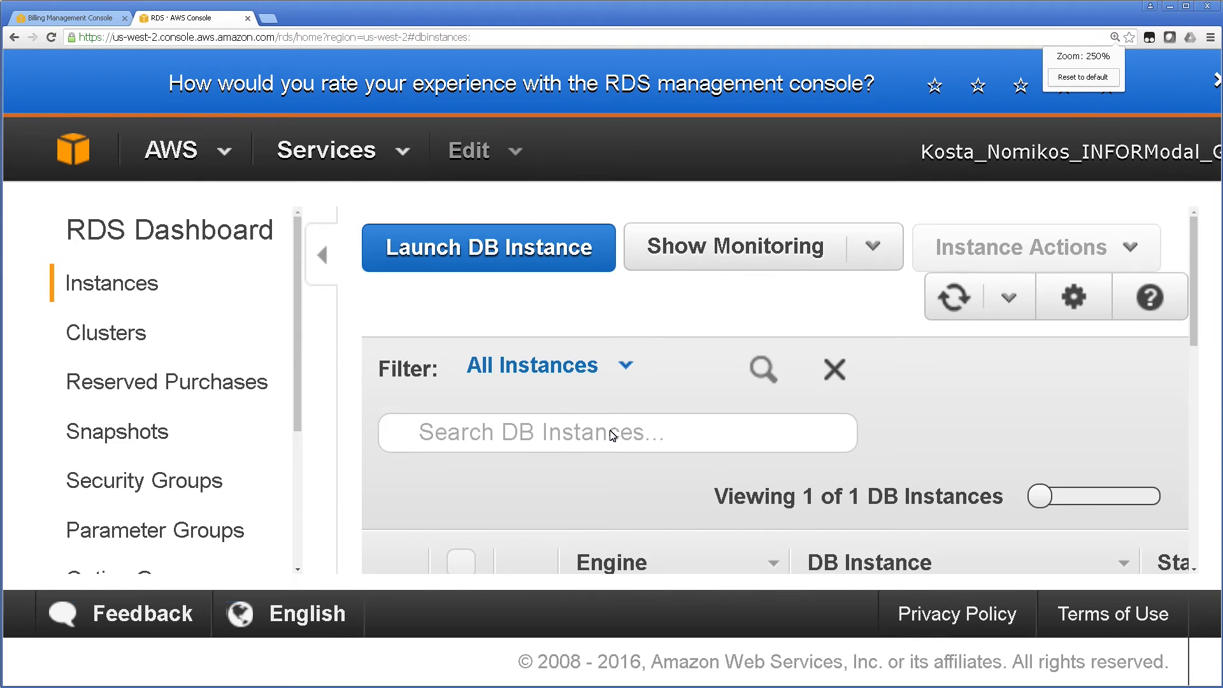
scroll(612, 435, down, 3)
scroll(637, 433, down, 1)
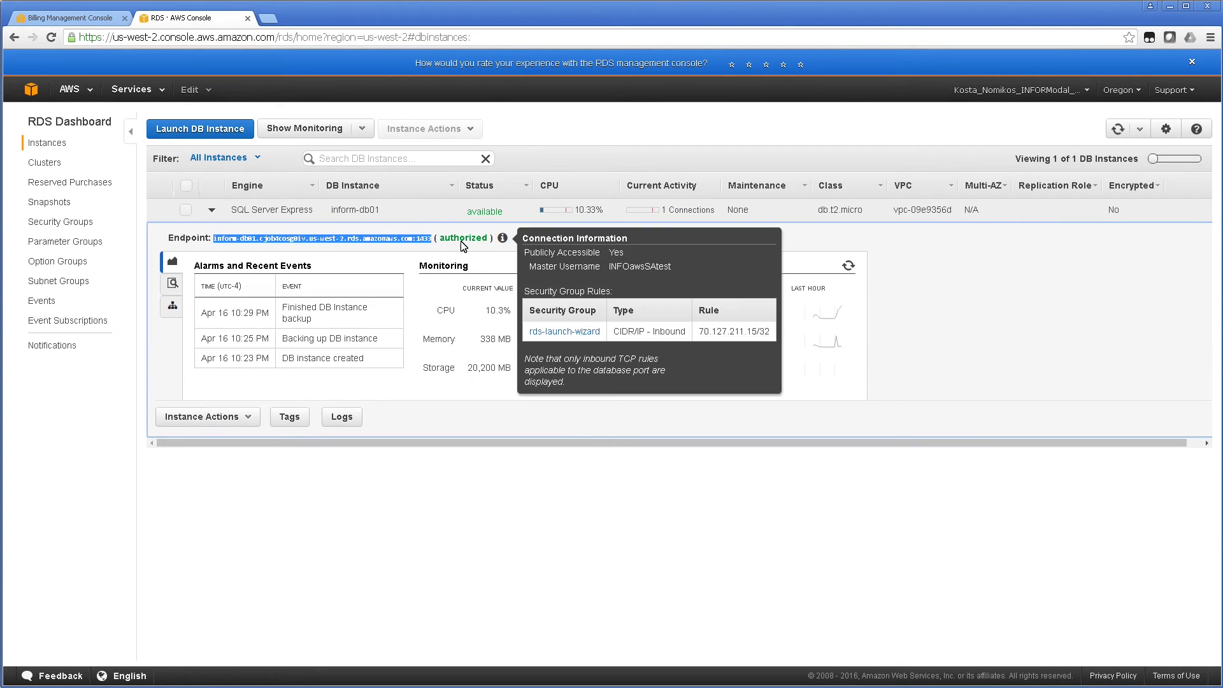
right_click(402, 236)
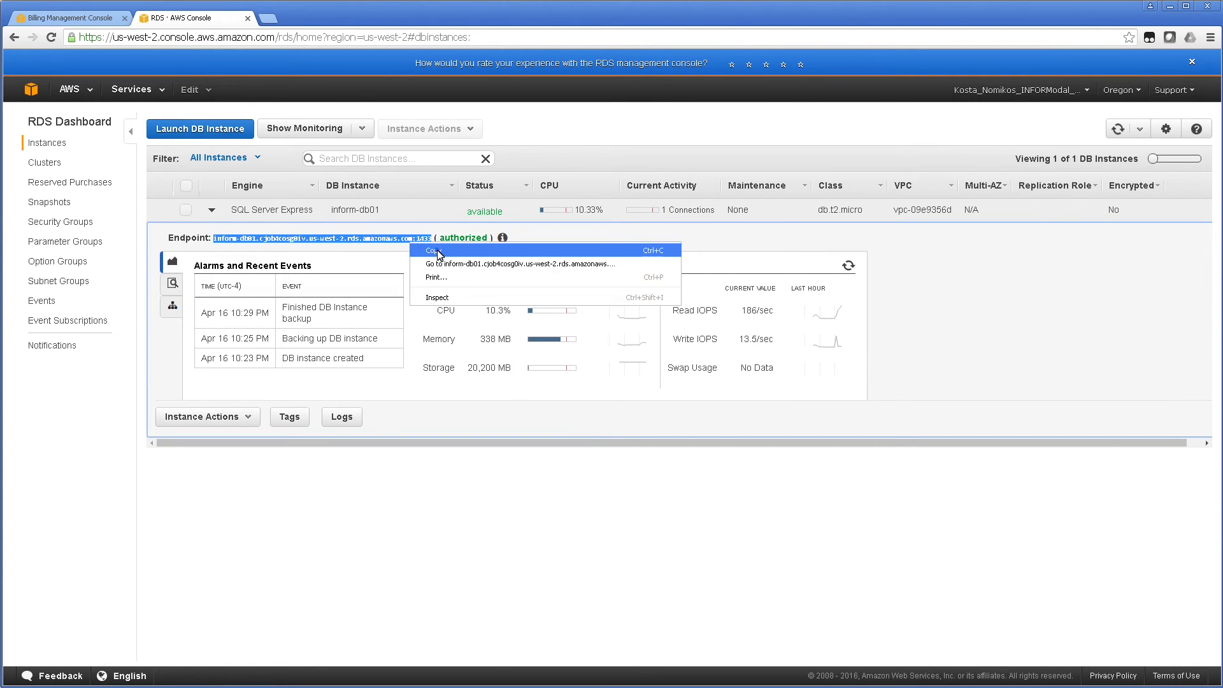
click(437, 249)
key(alt+Tab)
key(alt+Tab)
key(alt+Tab)
key(alt+Tab)
key(alt+Tab)
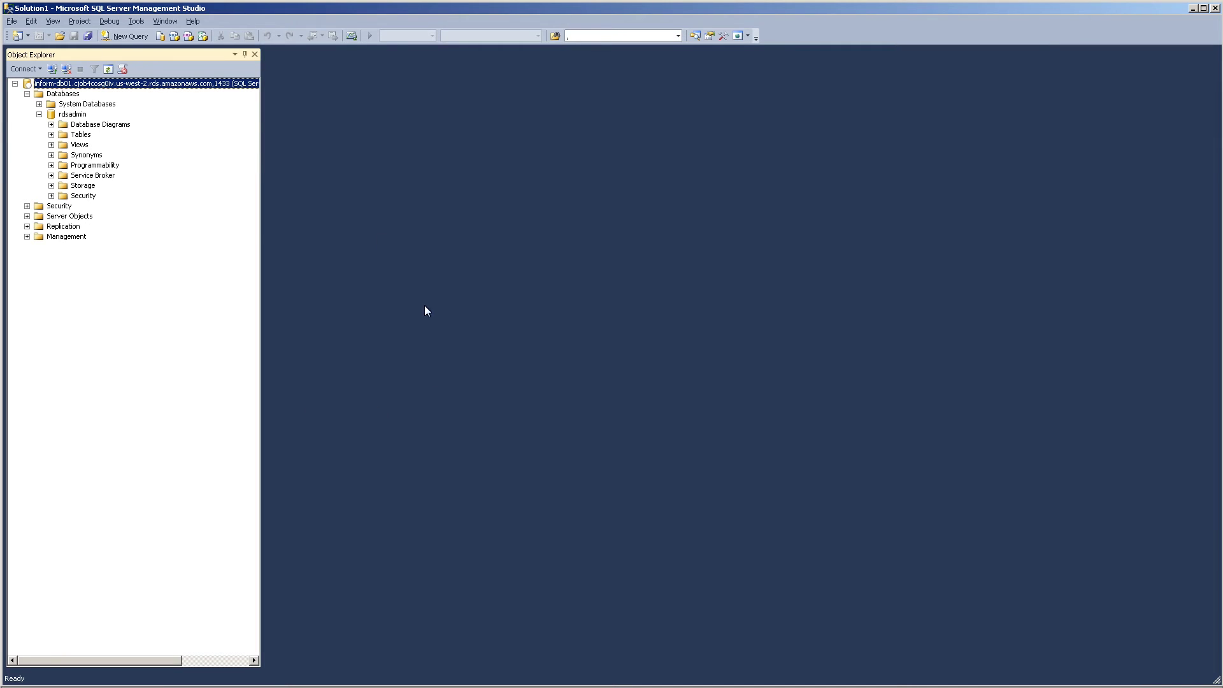
Open a new SSMS server connection using the pasted RDS endpoint, with a comma before port 1433.
click(56, 71)
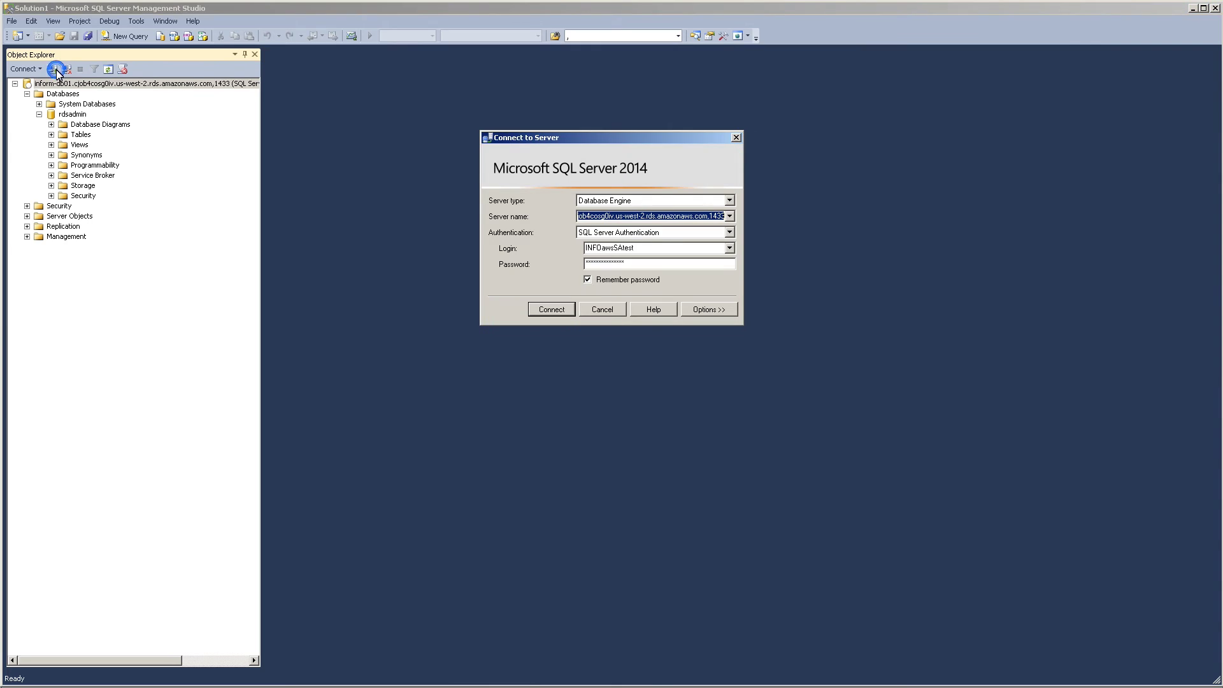
key(ctrl+v)
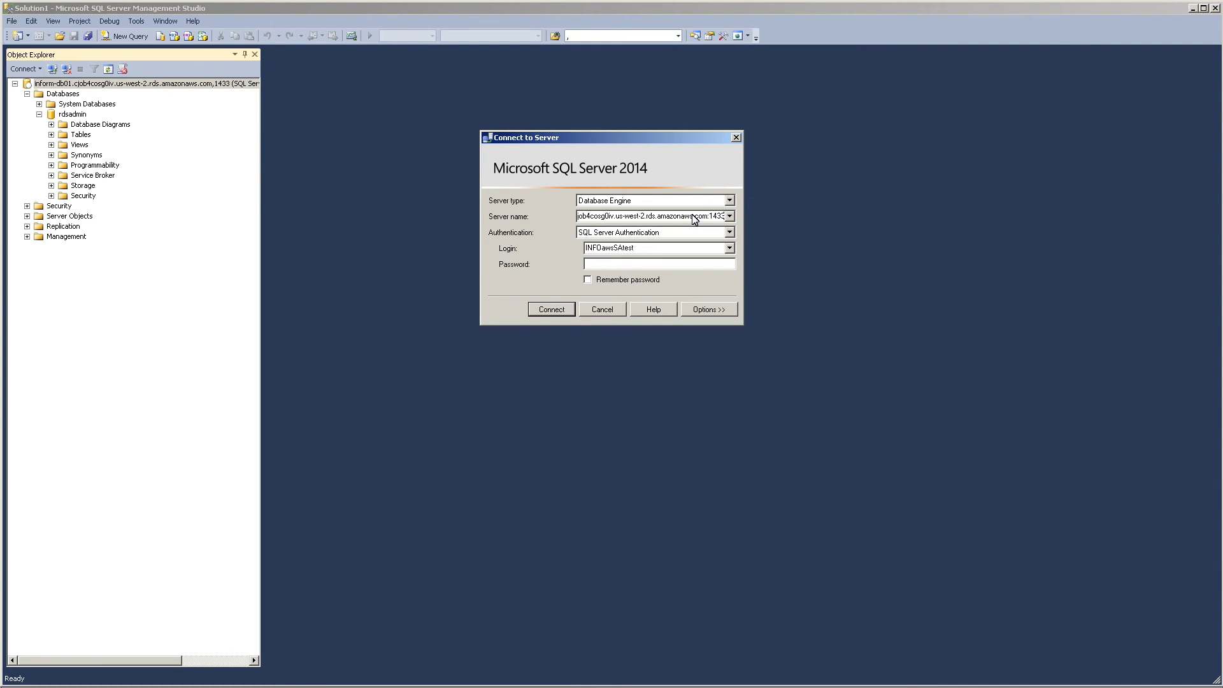
click(711, 216)
key(BackSpace)
text(,)
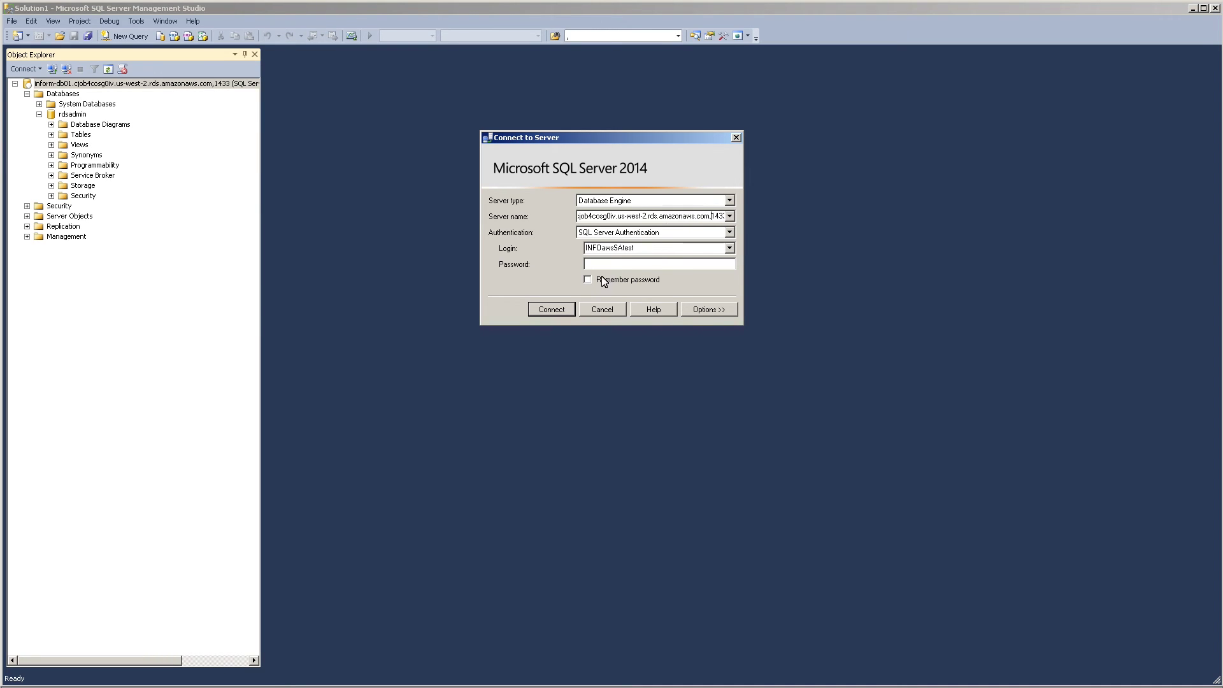